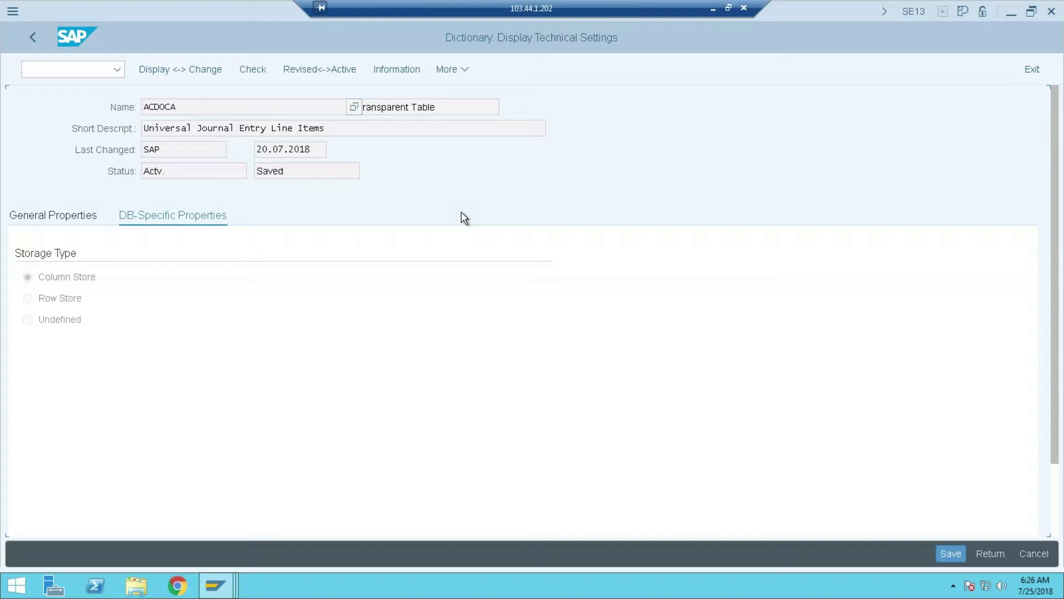
# - Switch to Paint and start a new blank canvas, discarding the existing diagram without saving it
pyautogui.click(712, 9)
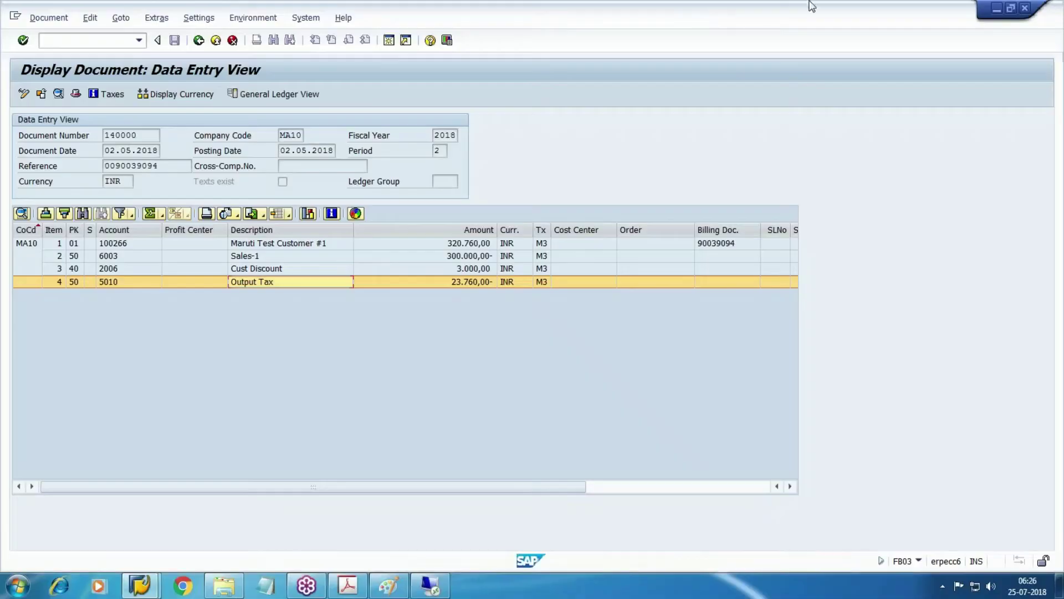
pyautogui.click(388, 585)
pyautogui.click(32, 23)
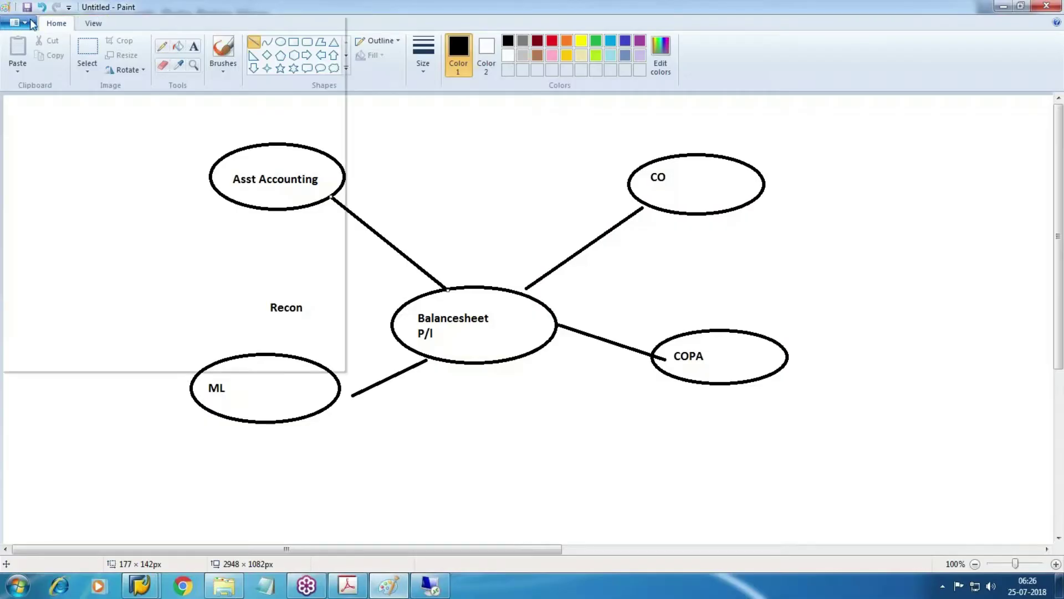
pyautogui.click(67, 46)
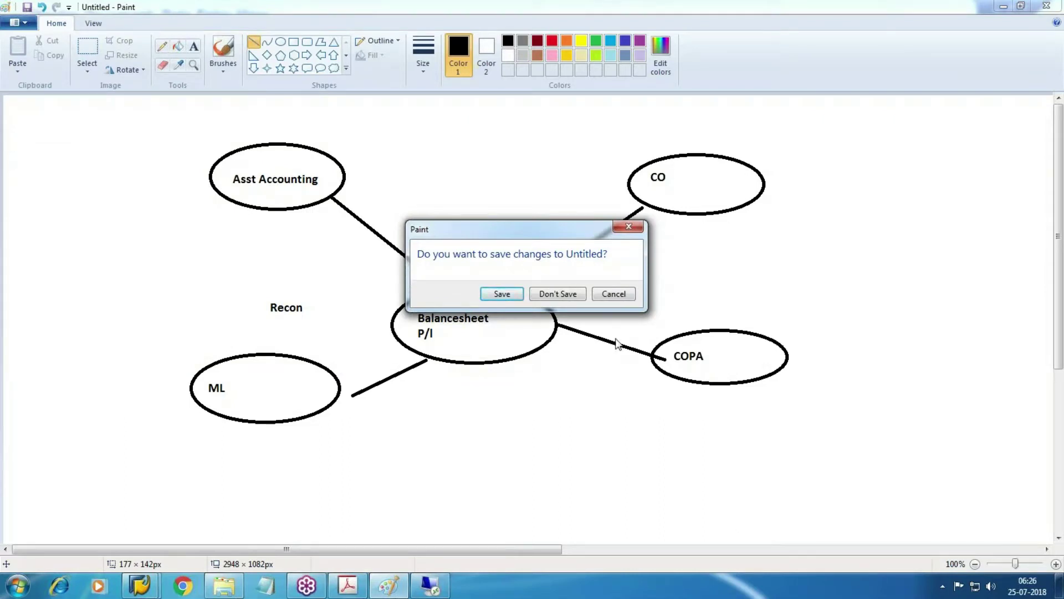
pyautogui.click(569, 294)
# - Draw a rectangle about 311 × 98 px near the canvas's upper middle and write GLTO, FAGLFLEXT and COEP on separate lines inside it
pyautogui.click(294, 42)
pyautogui.moveTo(378, 220)
pyautogui.mouseDown()
pyautogui.moveTo(353, 190)
pyautogui.moveTo(561, 256)
pyautogui.mouseUp()
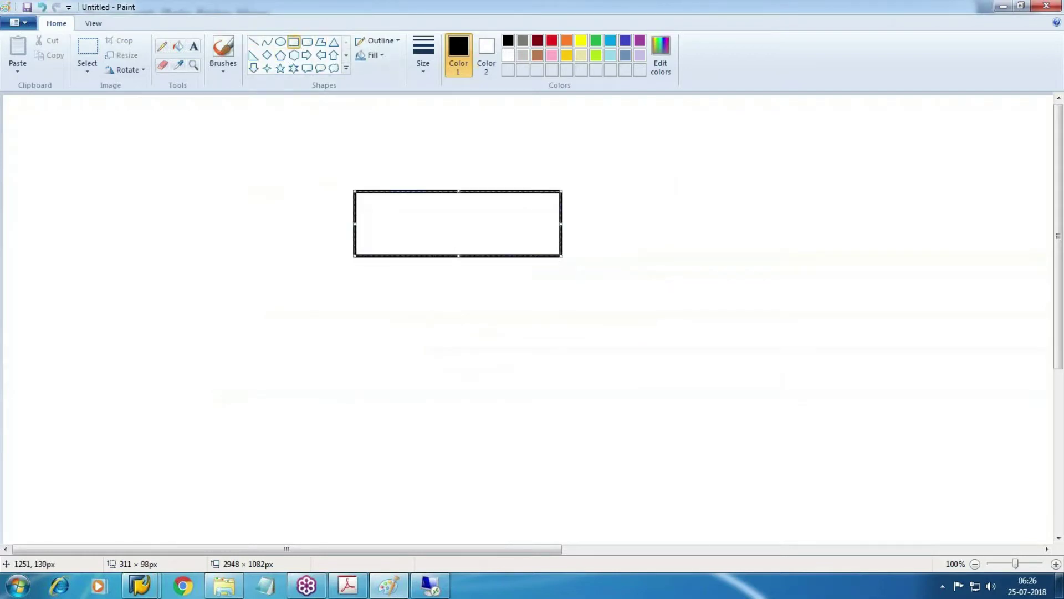
pyautogui.click(194, 47)
pyautogui.moveTo(361, 199); pyautogui.dragTo(542, 241)
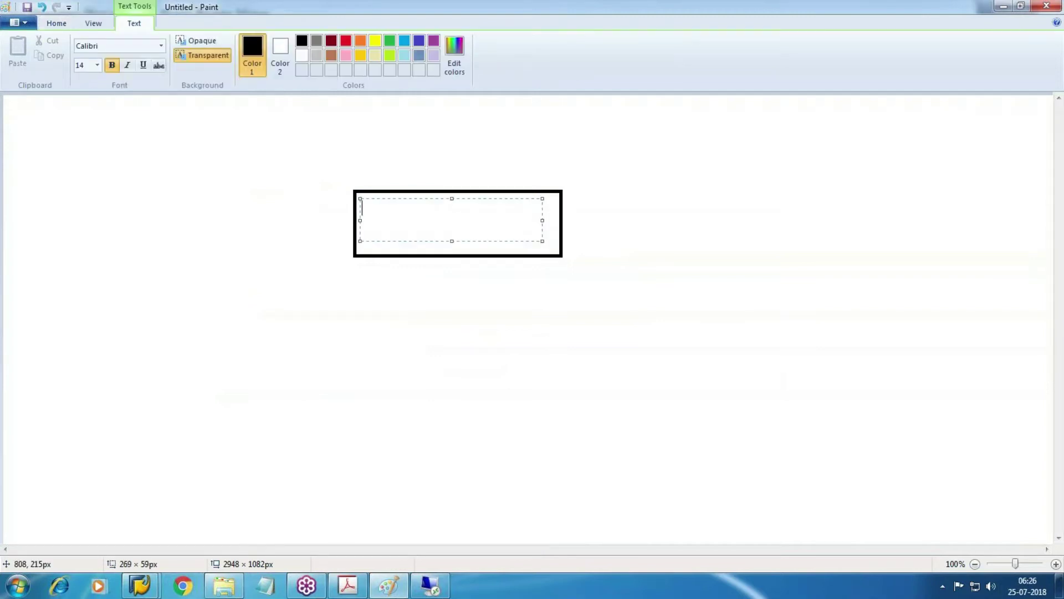
pyautogui.write('GLTO')
pyautogui.press('Return')
pyautogui.write('FAGLG')
pyautogui.press('BackSpace')
pyautogui.write('FLEXT')
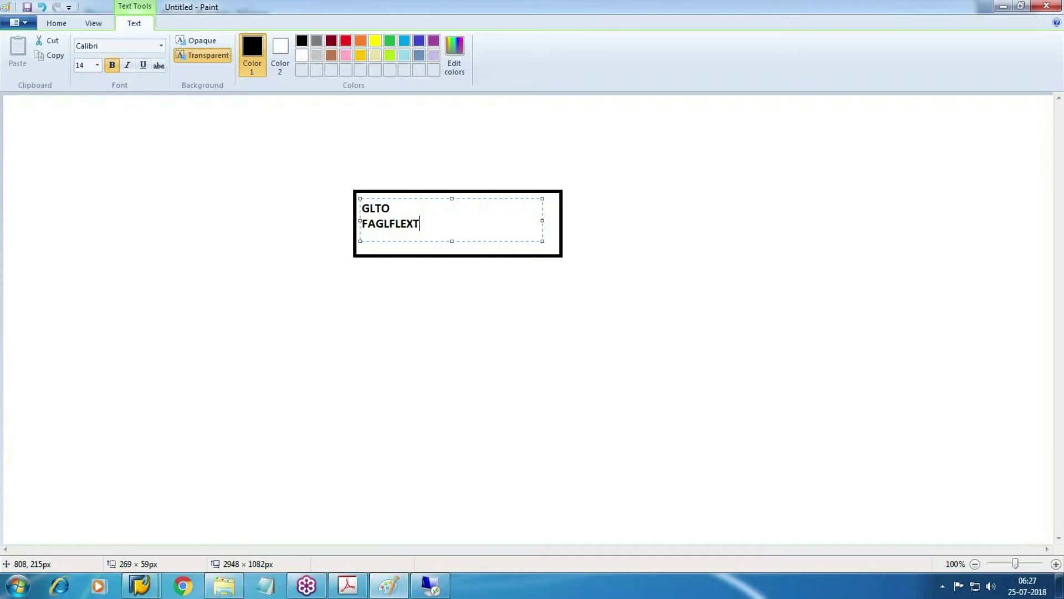
pyautogui.press('Return')
pyautogui.write('COEP')
# - Switch to the remote SAP session, return to the ABAP Dictionary initial screen and display the database table BSIS
pyautogui.click(430, 585)
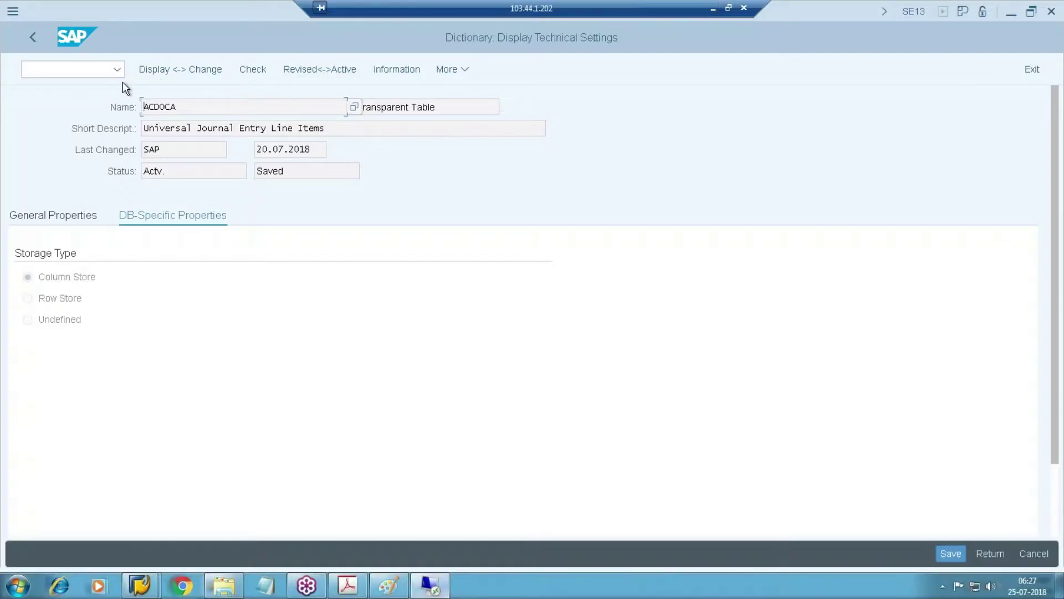
pyautogui.click(42, 39)
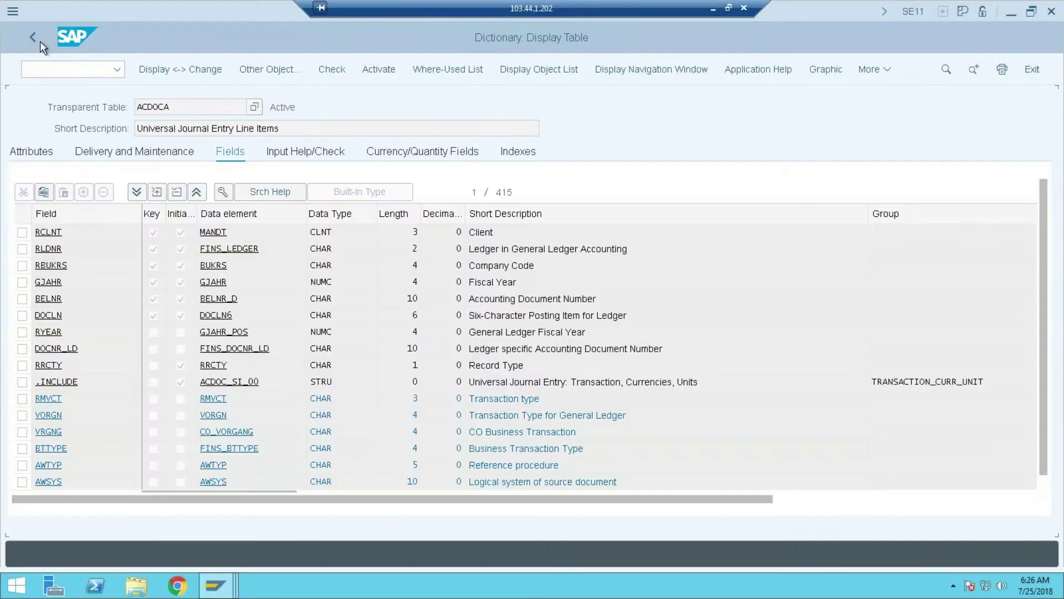
pyautogui.click(41, 44)
pyautogui.write('BSIS')
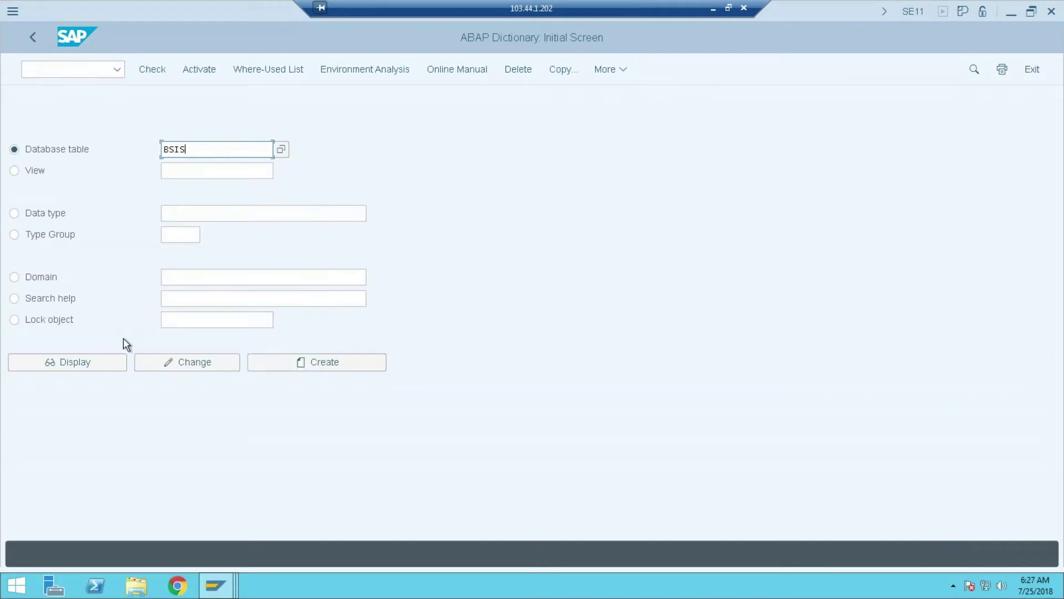
pyautogui.click(109, 363)
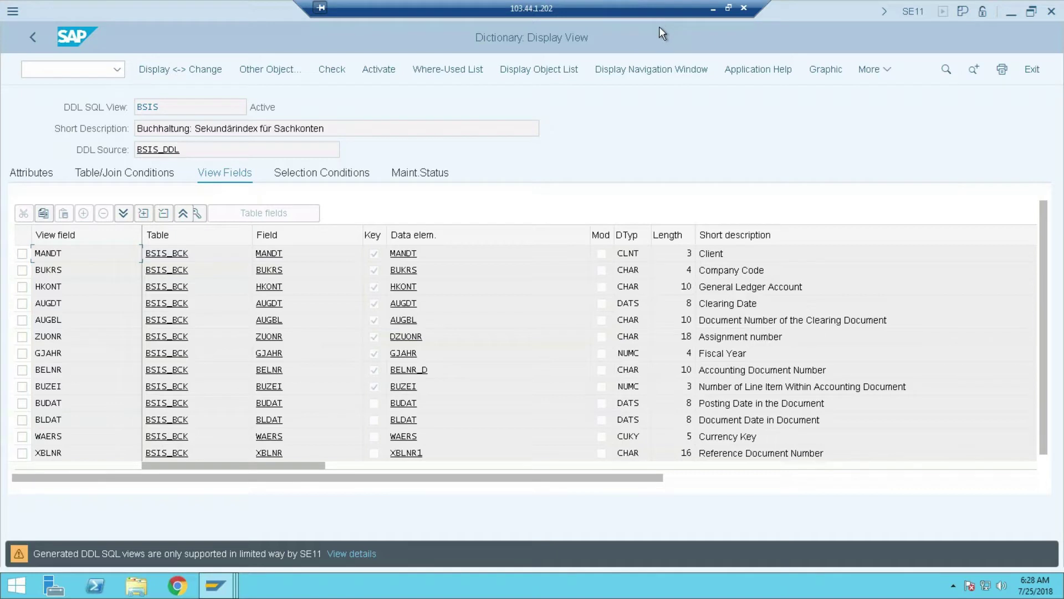
# - Back in Paint, draw a rectangle about 302 × 106 px to the left of the table-names box and label it "Custom Program"
pyautogui.click(713, 8)
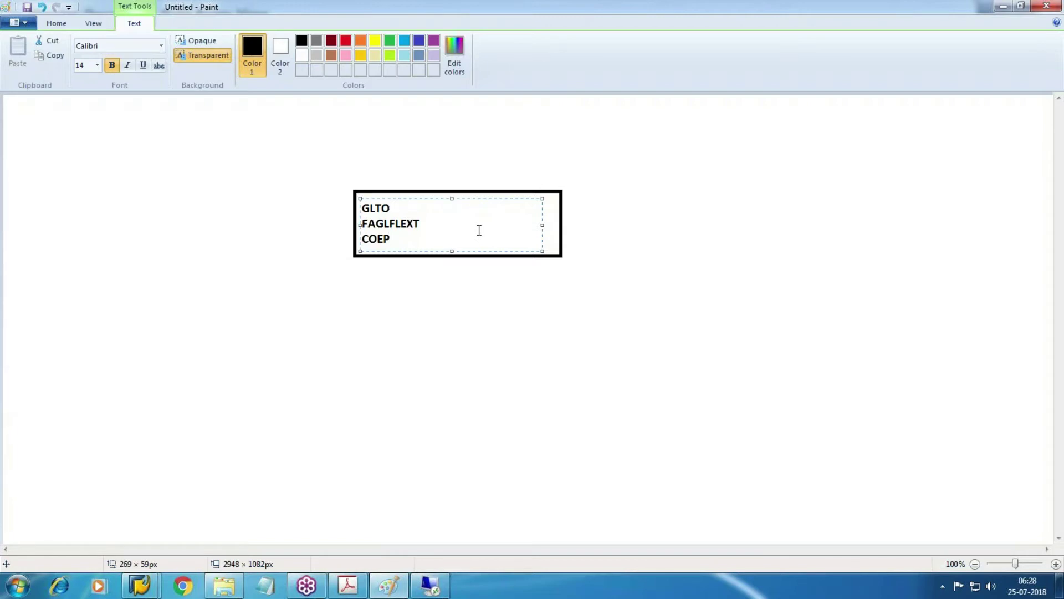
pyautogui.click(423, 335)
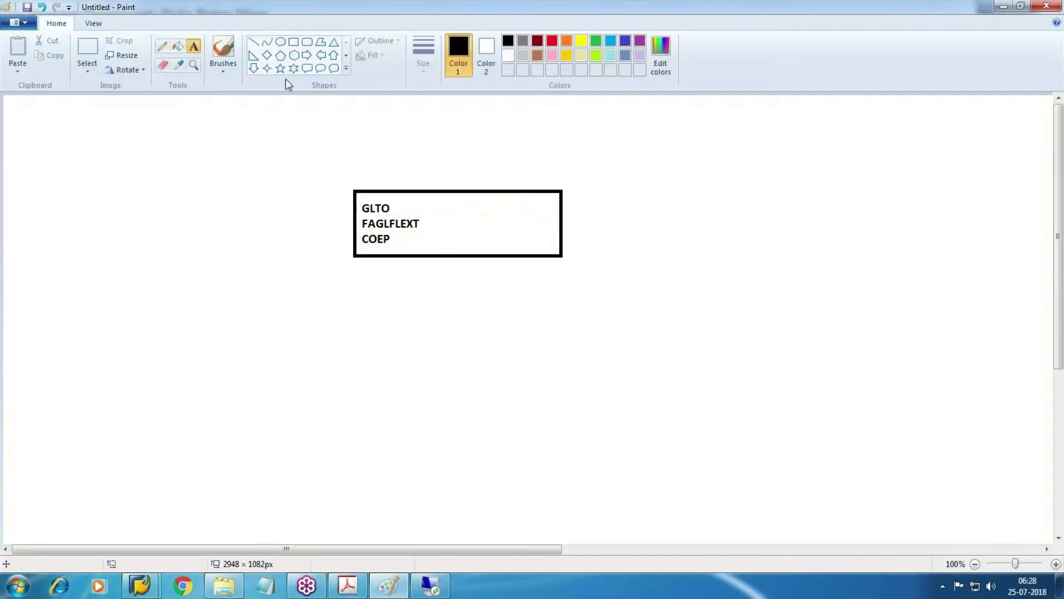
pyautogui.moveTo(82, 189); pyautogui.dragTo(282, 258)
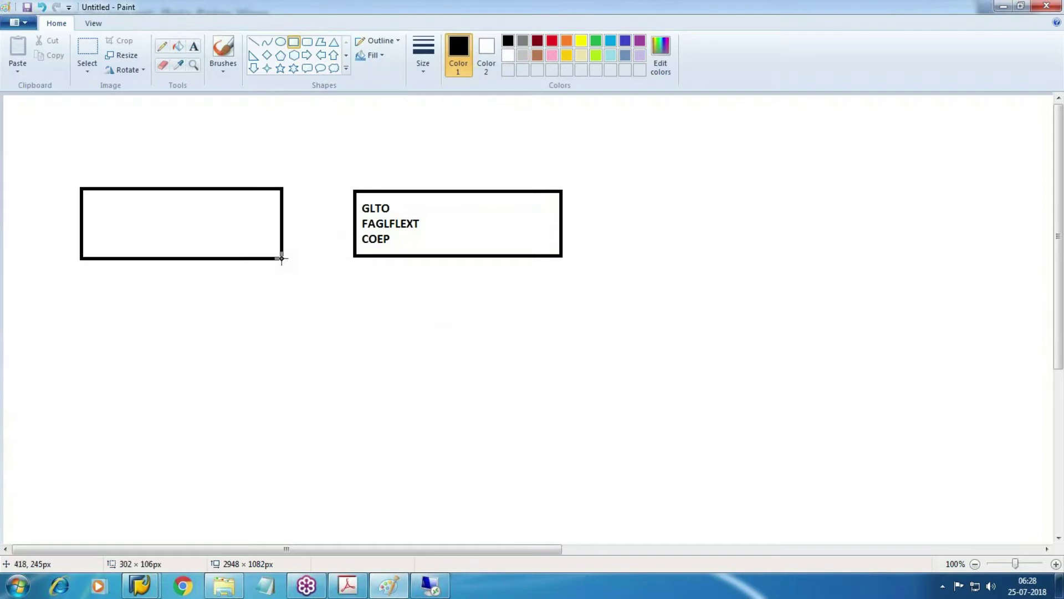
pyautogui.click(193, 50)
pyautogui.moveTo(92, 193); pyautogui.dragTo(267, 251)
pyautogui.write('Custom Program')
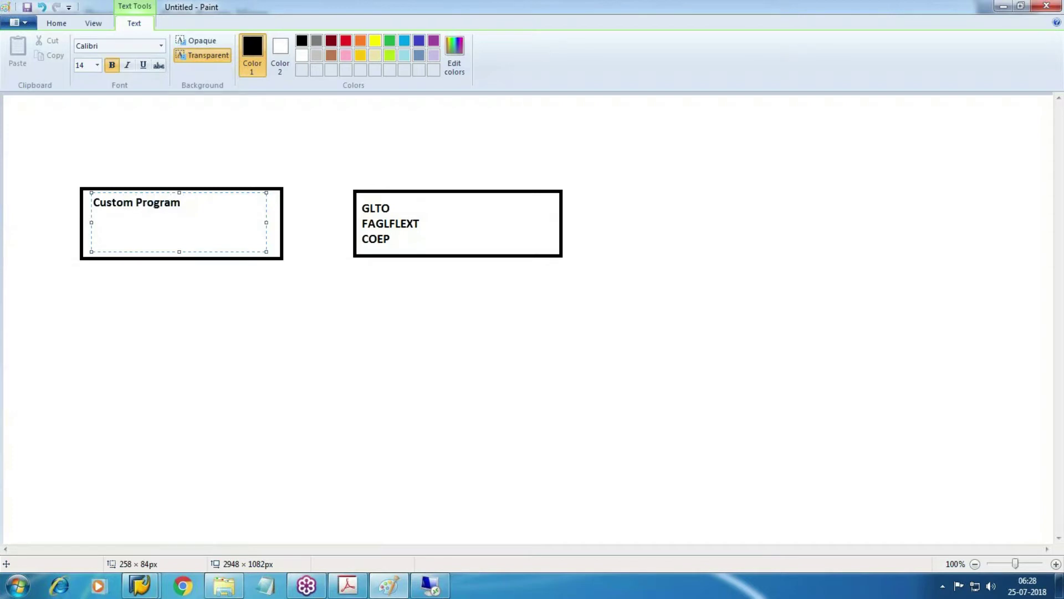
pyautogui.click(266, 468)
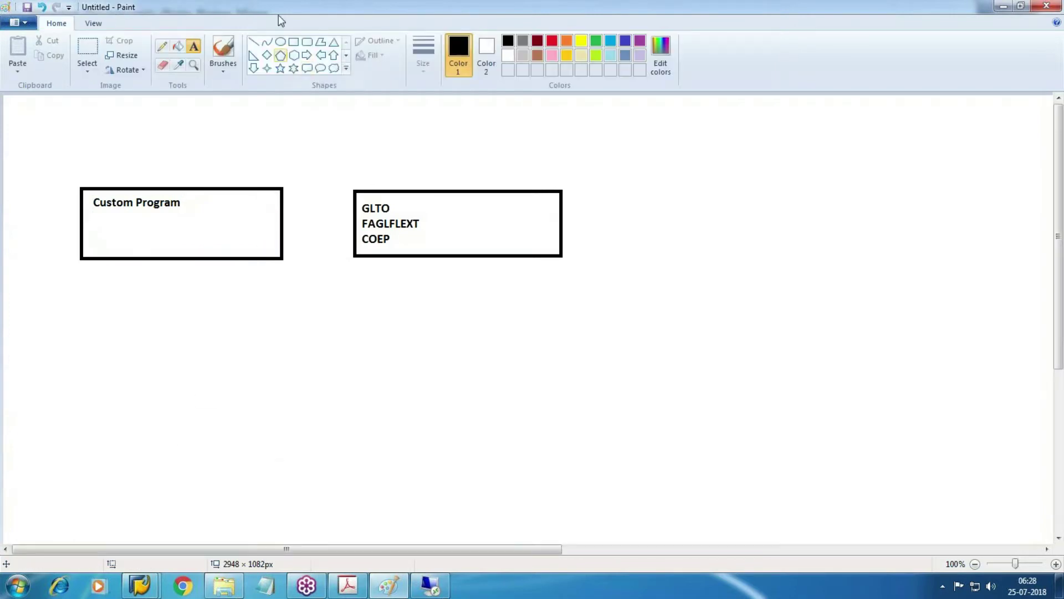
# - Draw a right-pointing block arrow about 97 × 78 px from the Custom Program box to the table-names box
pyautogui.click(306, 55)
pyautogui.moveTo(290, 199); pyautogui.dragTo(354, 250)
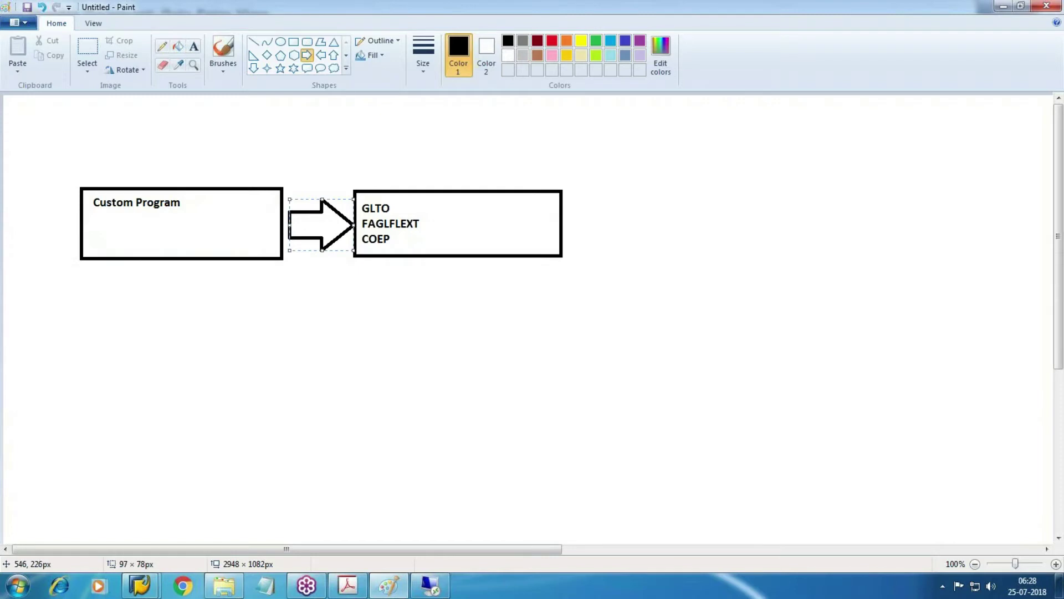
pyautogui.click(537, 358)
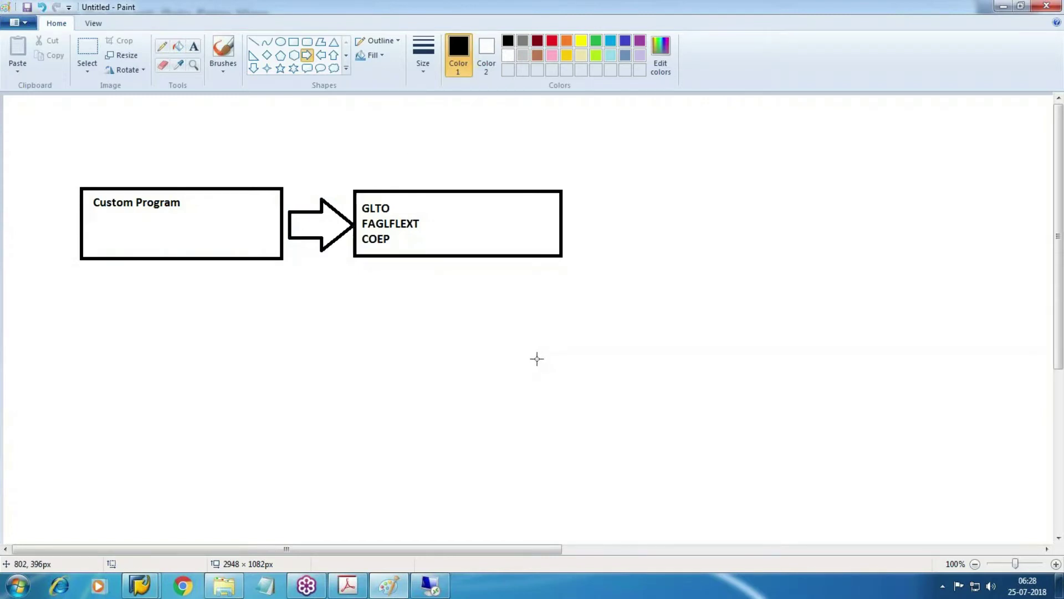
# - Cross out the box holding GLTO, FAGLFLEXT and COEP with two diagonal lines
pyautogui.click(252, 44)
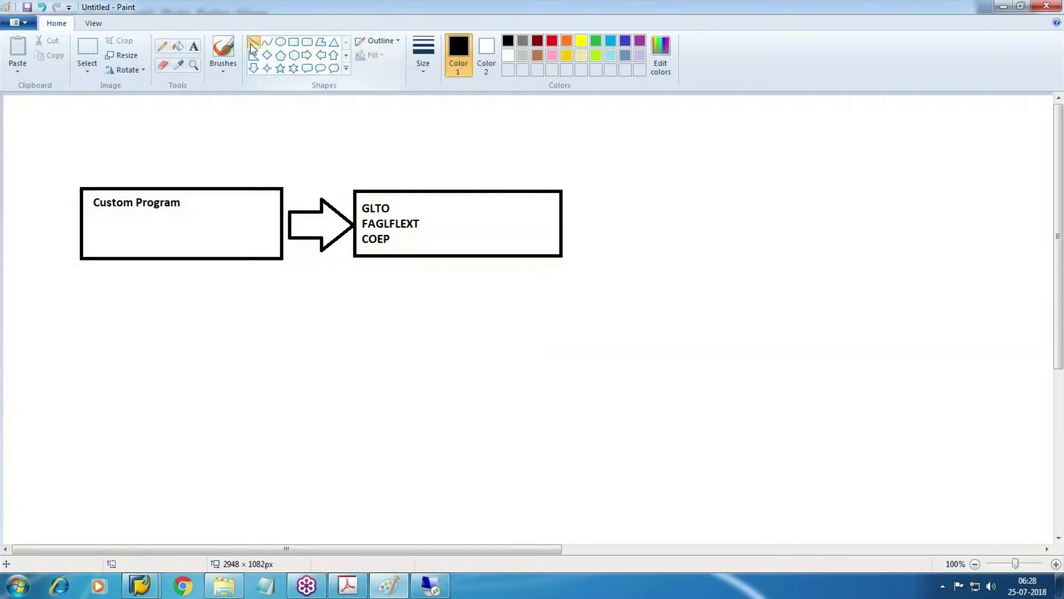
pyautogui.moveTo(550, 195); pyautogui.dragTo(357, 255)
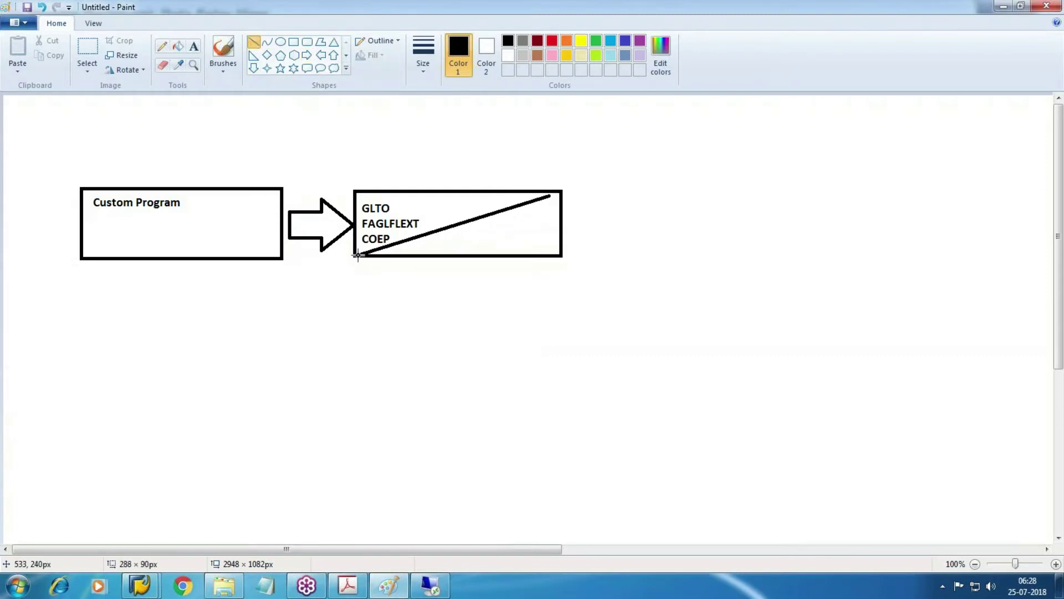
pyautogui.moveTo(433, 184)
pyautogui.mouseDown()
pyautogui.moveTo(537, 264)
pyautogui.moveTo(534, 248)
pyautogui.mouseUp()
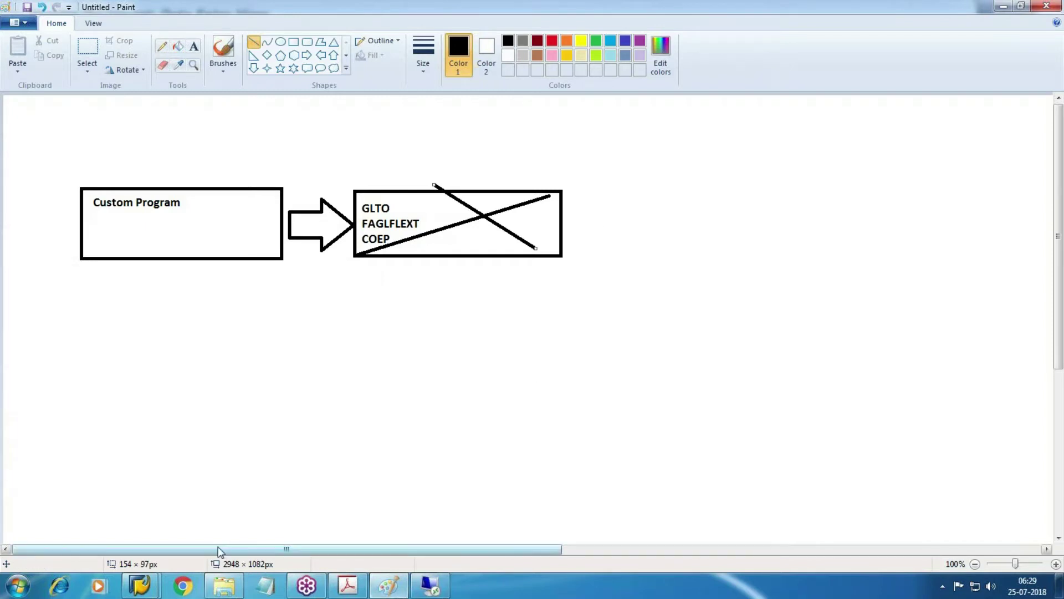
pyautogui.click(429, 583)
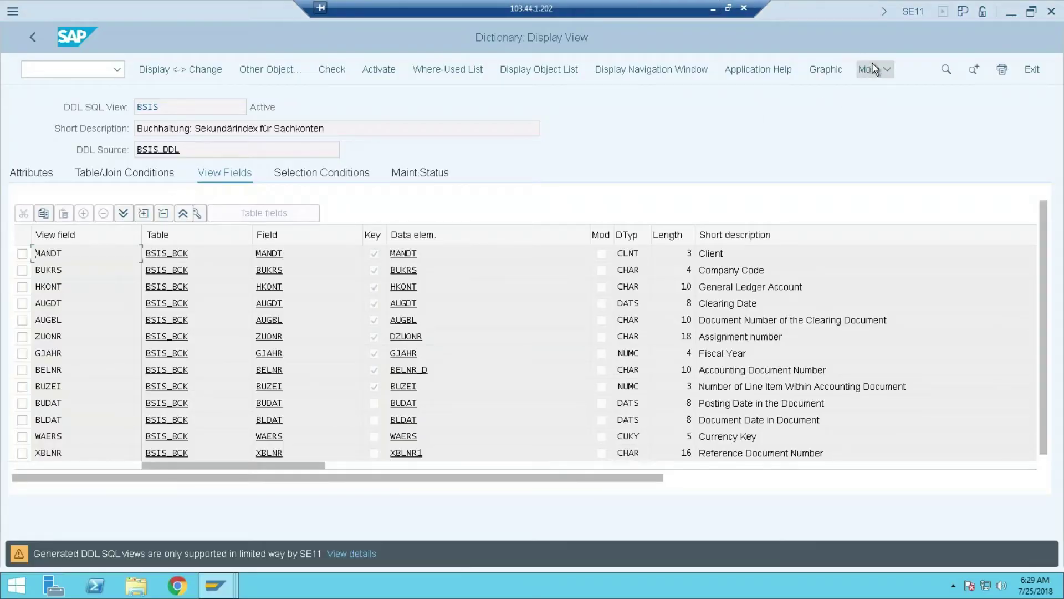
pyautogui.click(890, 66)
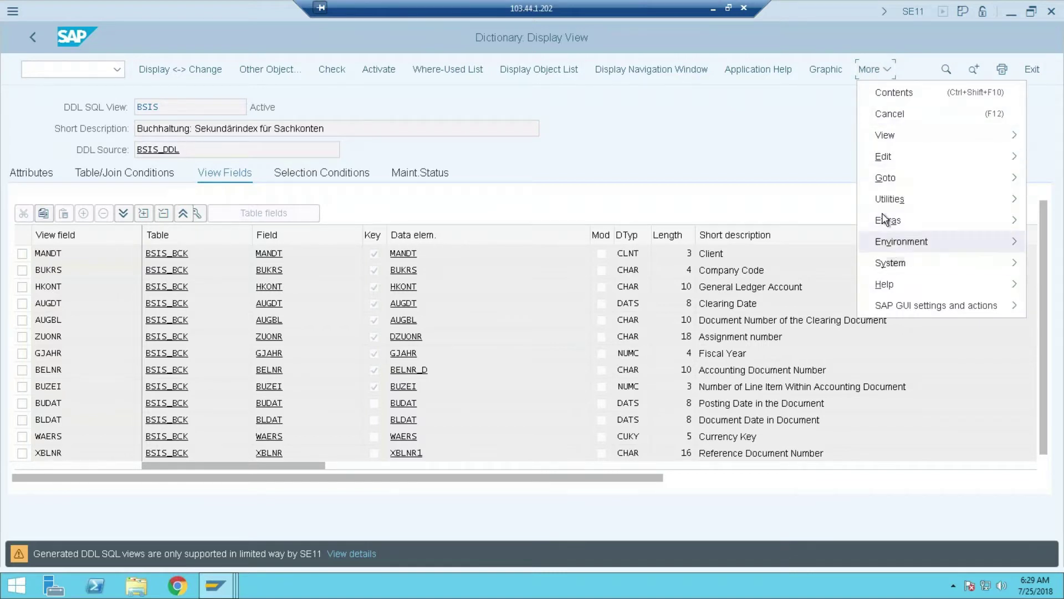
pyautogui.click(759, 23)
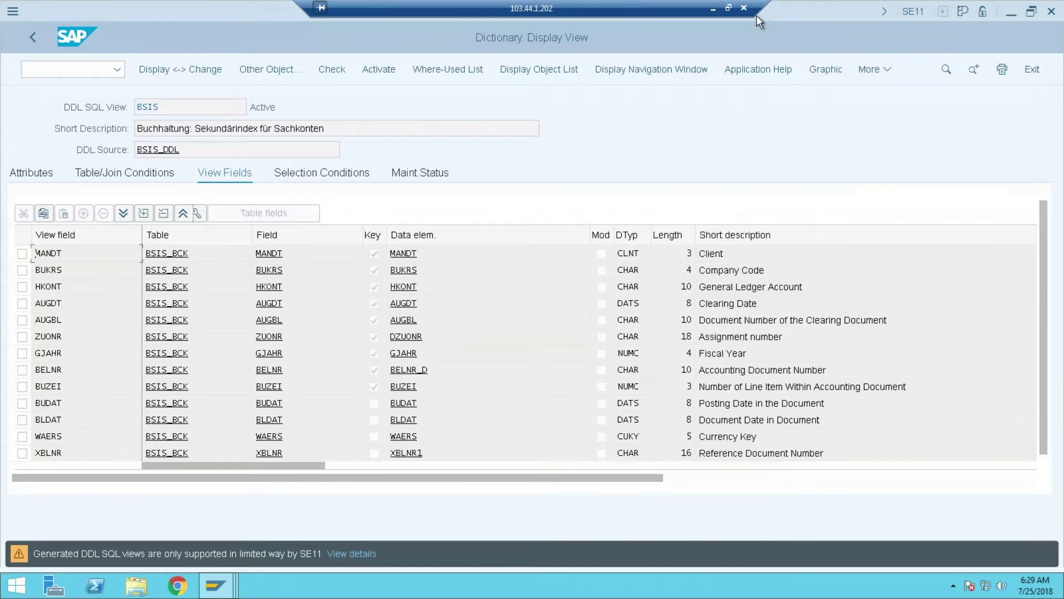
pyautogui.click(713, 8)
# - Draw a rectangle about 225 × 99 px to the right of the crossed-out box and label it "Compatibility Views"
pyautogui.click(294, 41)
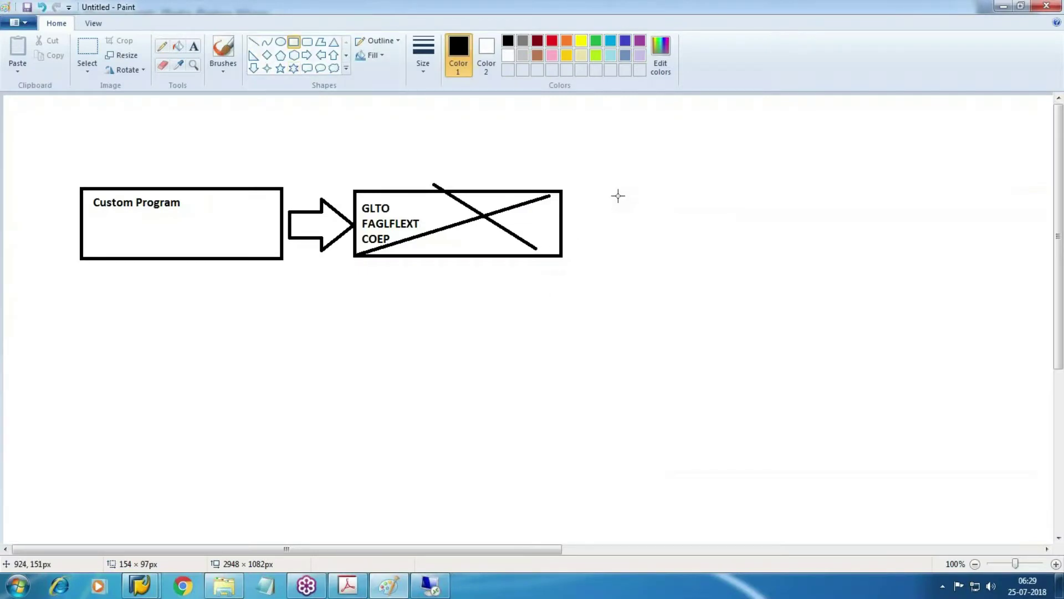
pyautogui.moveTo(621, 189); pyautogui.dragTo(771, 255)
pyautogui.click(194, 46)
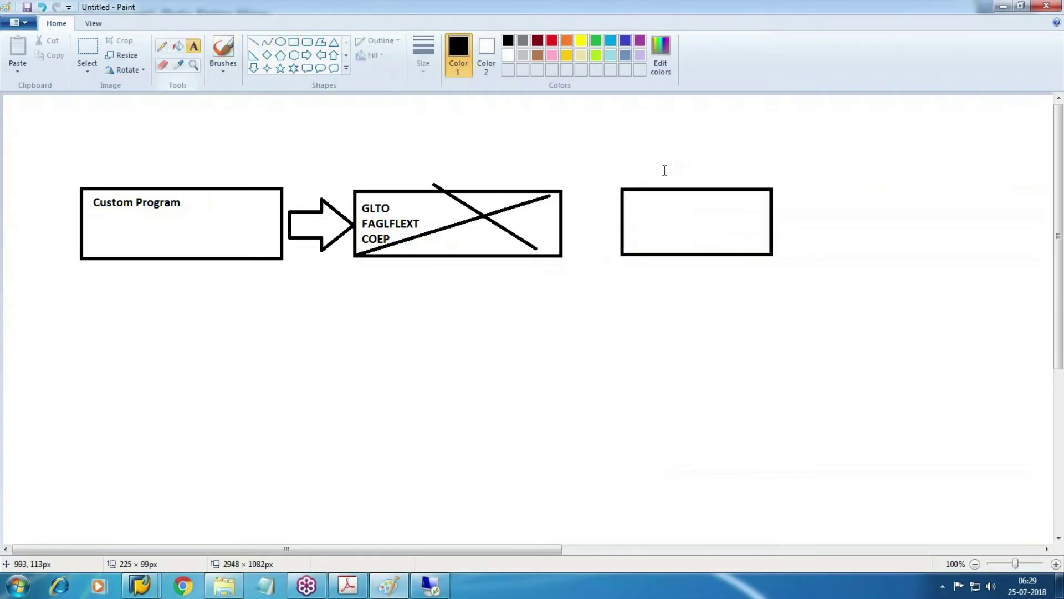
pyautogui.moveTo(628, 195); pyautogui.dragTo(753, 250)
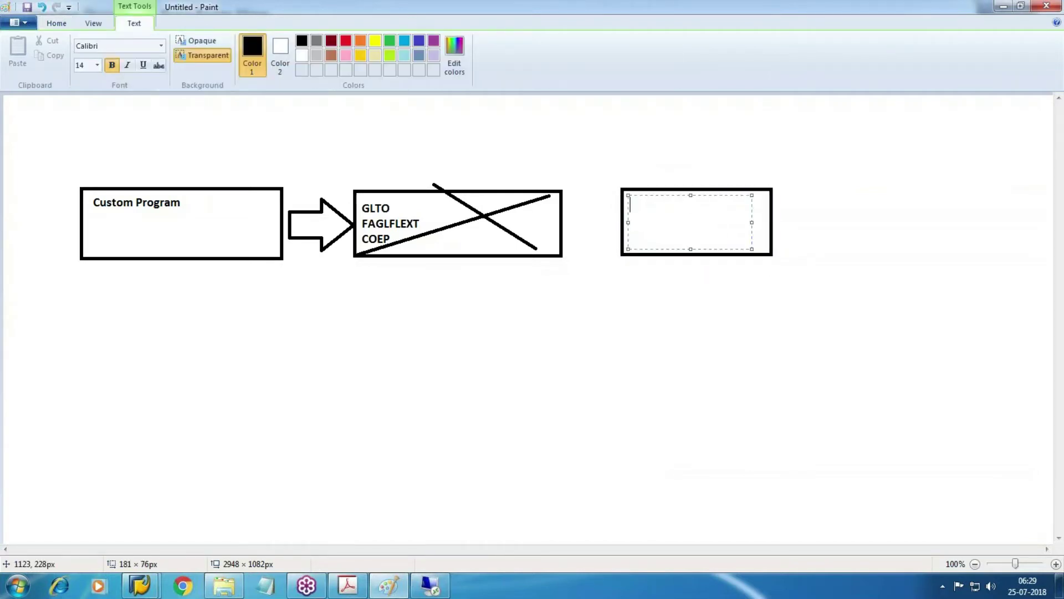
pyautogui.write('Compatibility View')
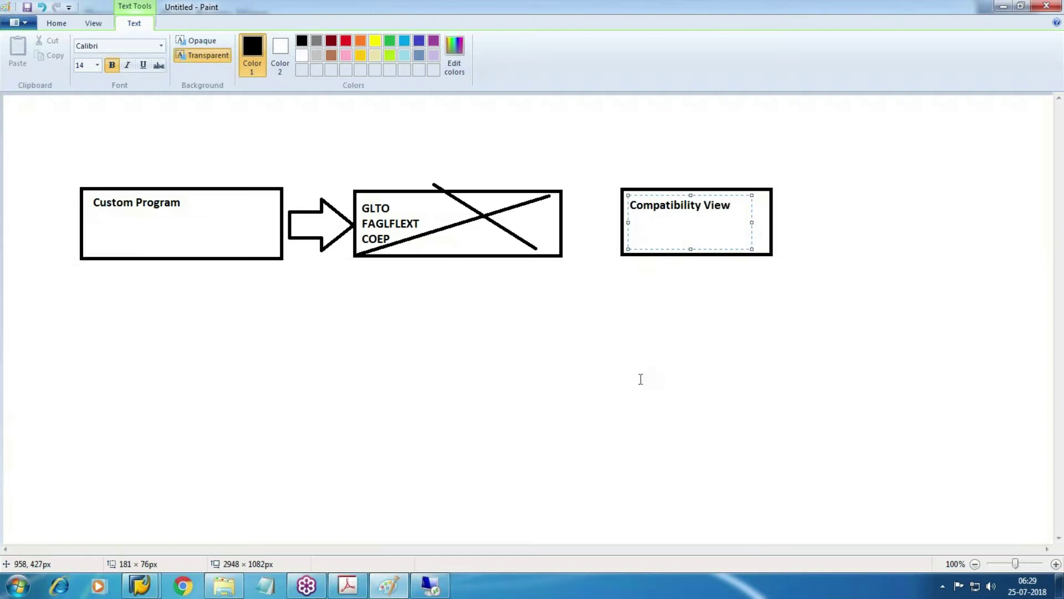
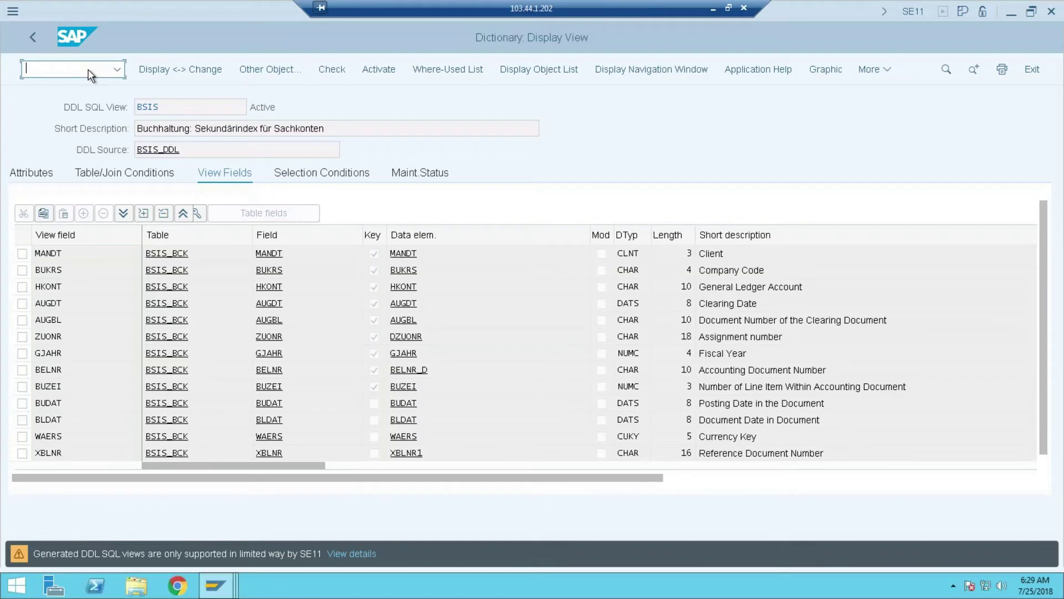
# - In the remote session, exit SAP, close SAP Logon and sign out of the Windows account
pyautogui.press('Return')
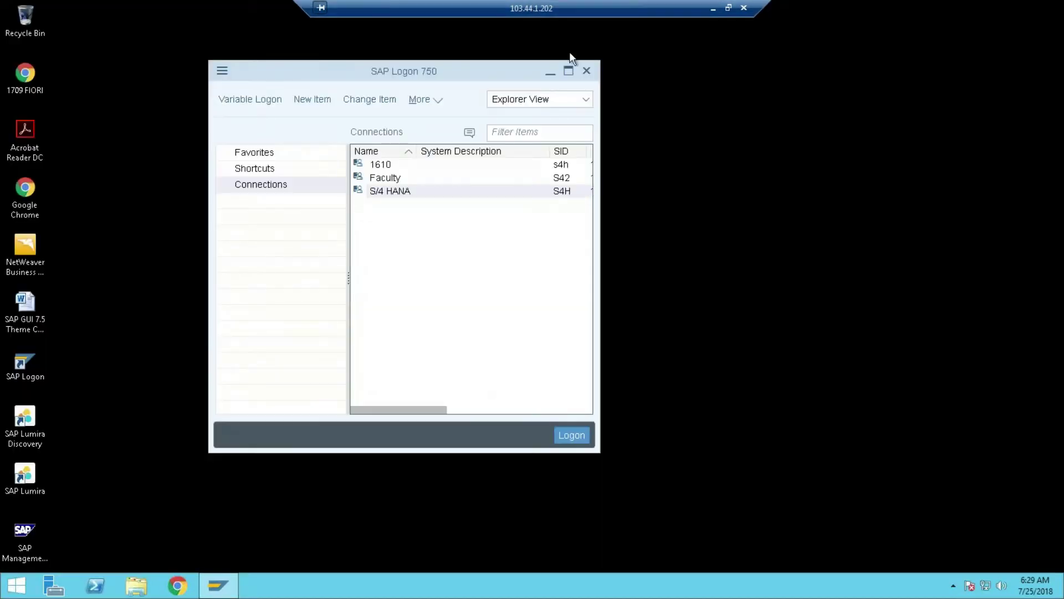
pyautogui.click(586, 71)
pyautogui.press('super')
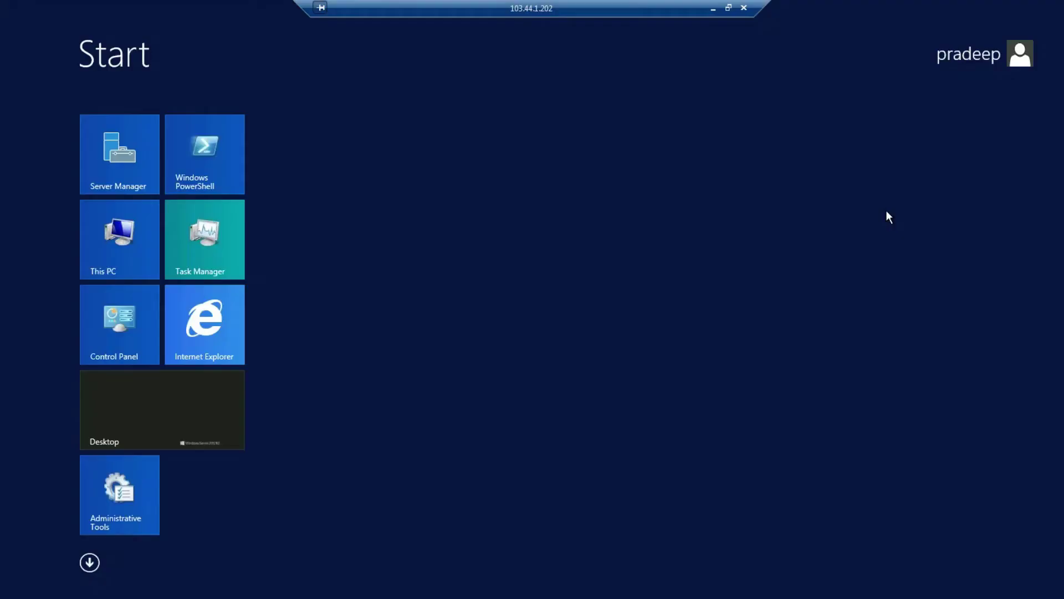
pyautogui.click(997, 52)
pyautogui.click(897, 118)
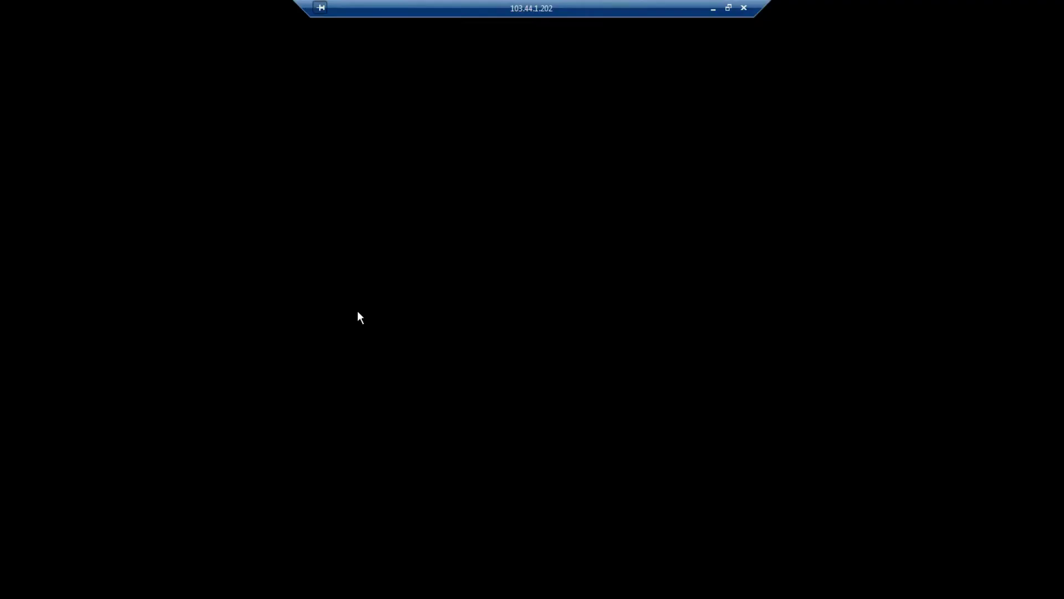
pyautogui.press('super+r')
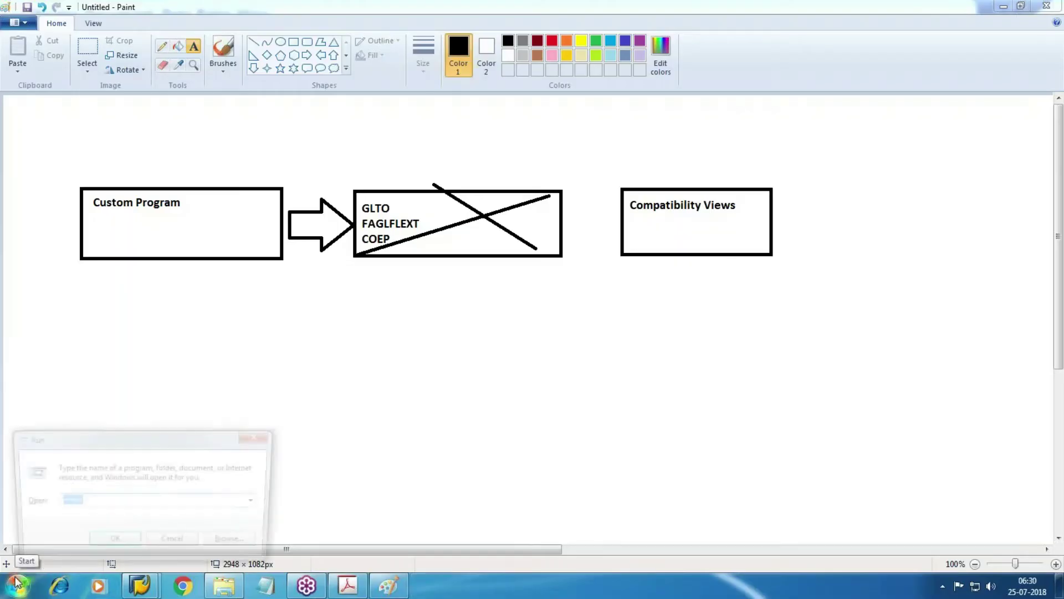
pyautogui.press('Return')
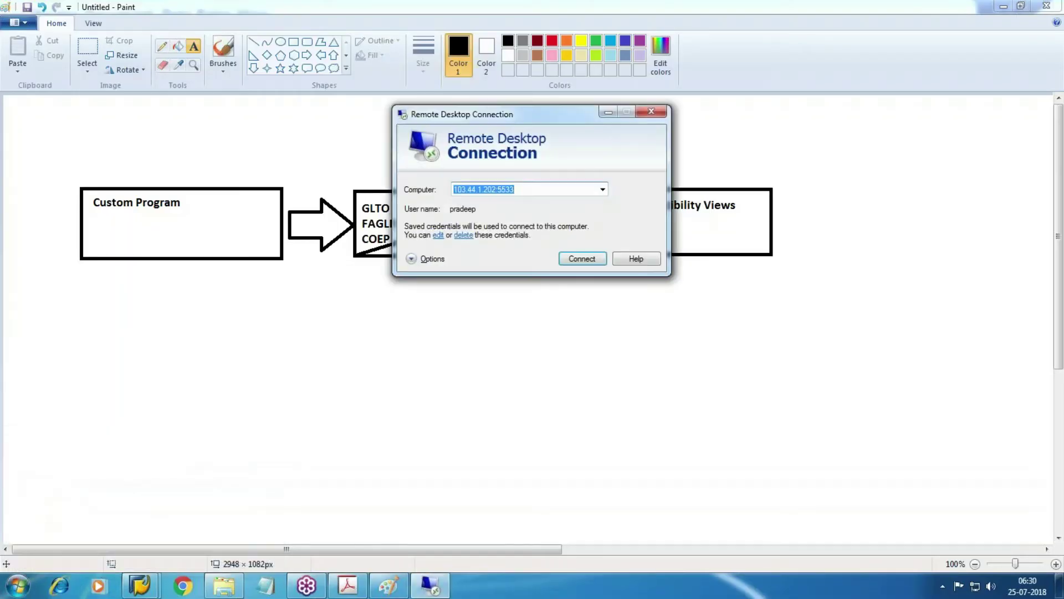
pyautogui.click(602, 189)
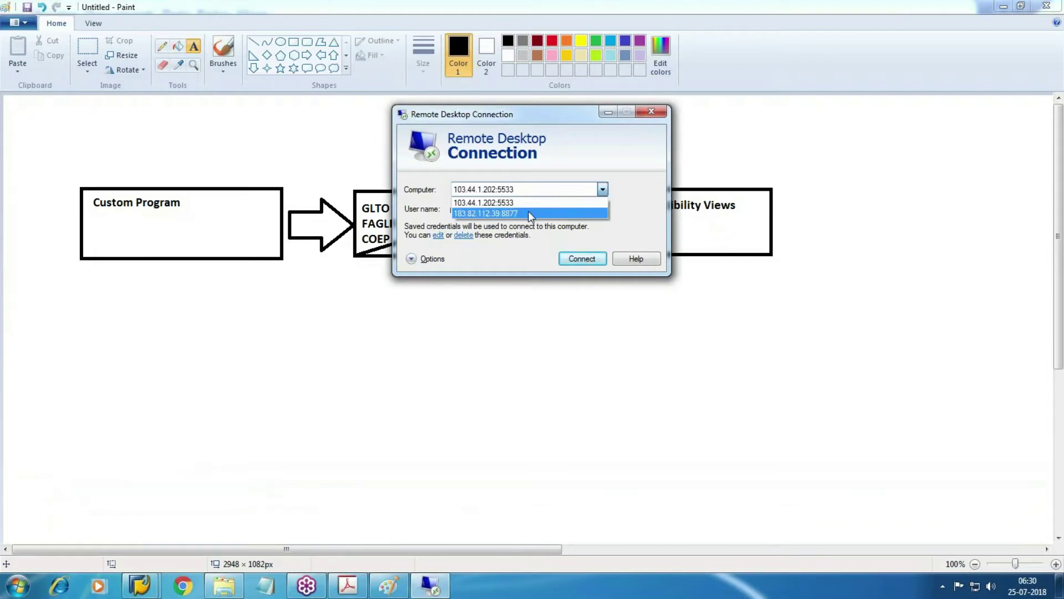
pyautogui.click(514, 214)
pyautogui.click(581, 259)
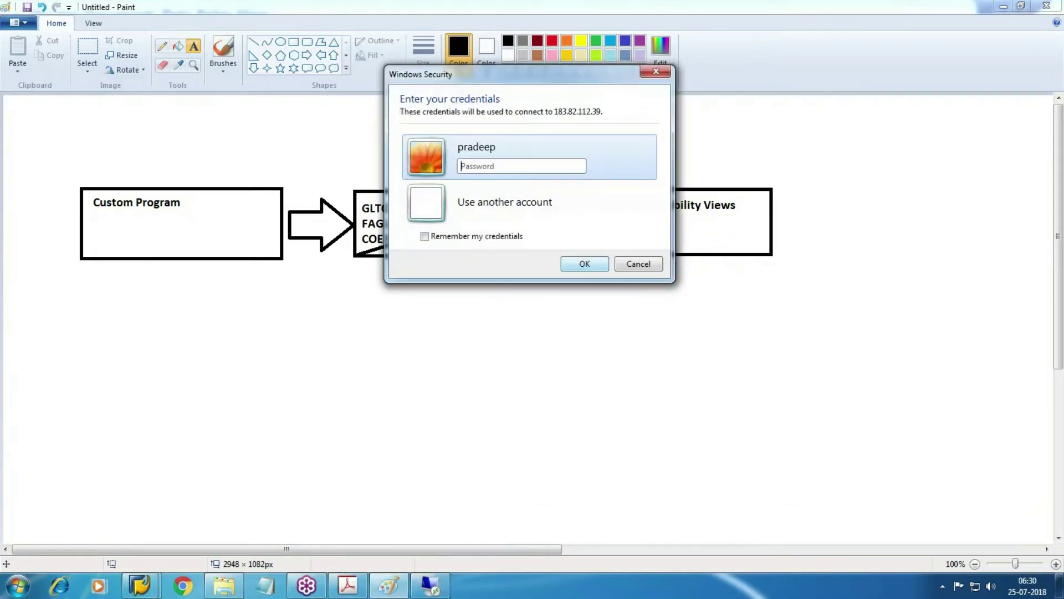
# - Enter the account password in the Windows Security prompt and sign in to the remote desktop
pyautogui.write('•••••••')
pyautogui.press('BackSpace')
pyautogui.press('BackSpace')
pyautogui.press('BackSpace')
pyautogui.press('BackSpace')
pyautogui.press('BackSpace')
pyautogui.press('BackSpace')
pyautogui.press('BackSpace')
pyautogui.write('•••••••••••')
pyautogui.press('Return')
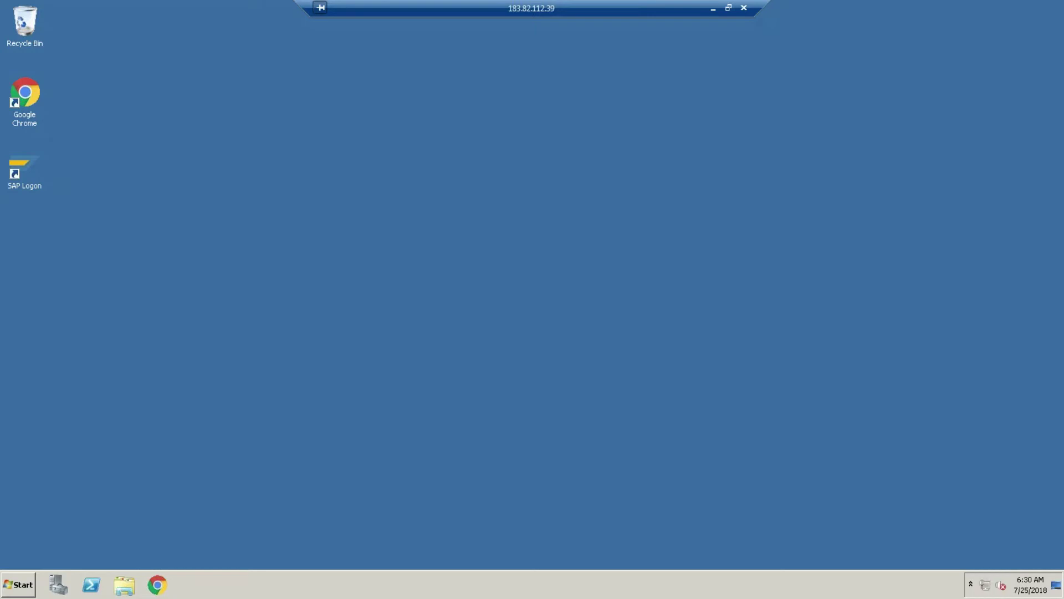
# - Start SAP Logon and log on to the S4hana system with the user name and password
pyautogui.doubleClick(26, 168)
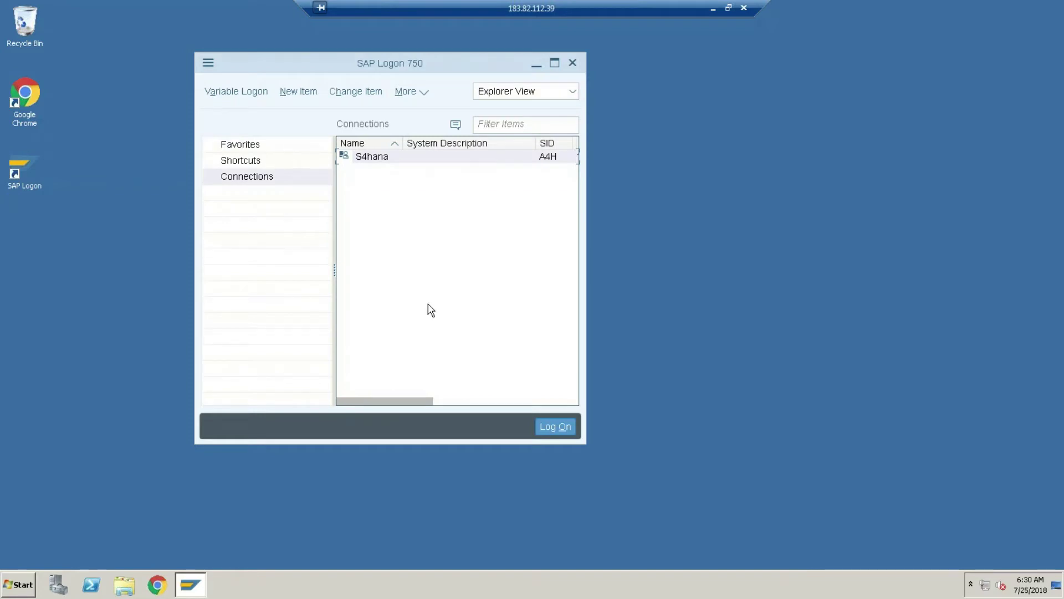
pyautogui.doubleClick(391, 159)
pyautogui.write('p')
pyautogui.press('Down')
pyautogui.press('Return')
pyautogui.press('Tab')
pyautogui.write('*******')
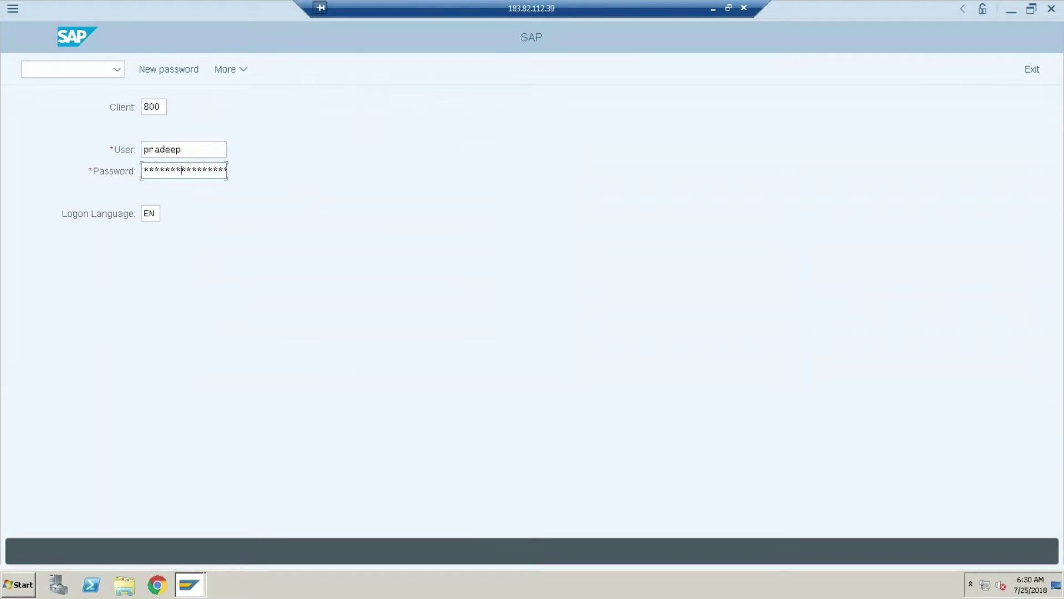
pyautogui.write('*********')
pyautogui.press('Return')
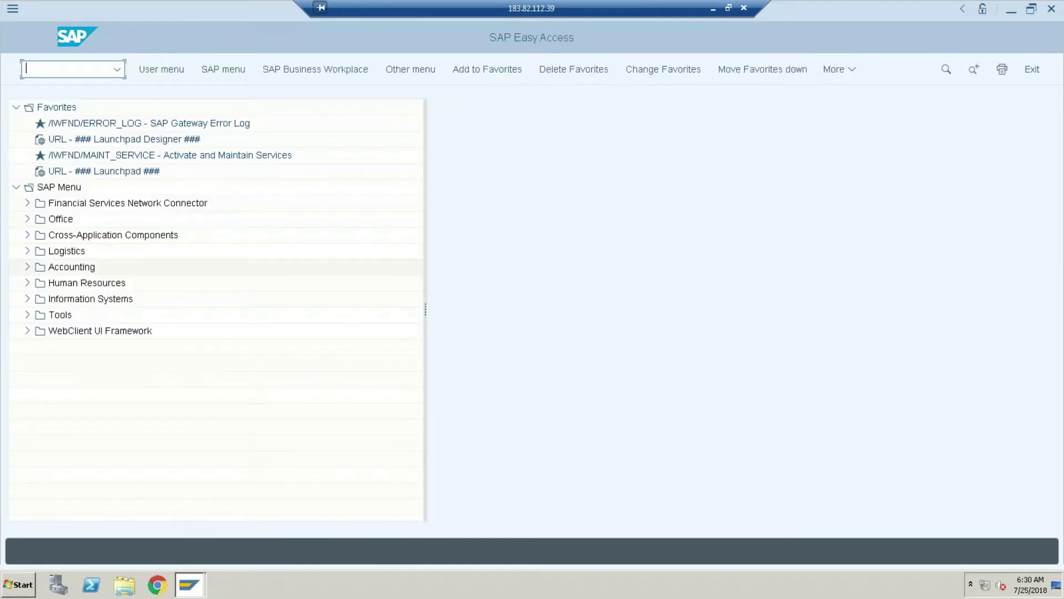
# - Open the SAP Reference IMG through transaction SPRO and expand Data Migration under Conversion of Accounting to SAP S/4HANA
pyautogui.write('spro')
pyautogui.press('Return')
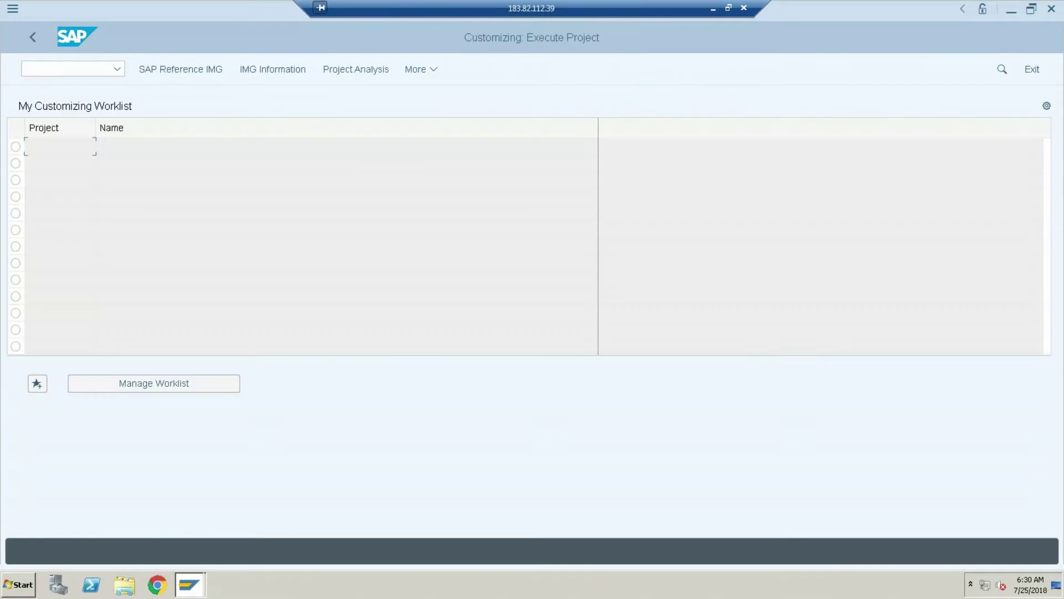
pyautogui.click(198, 71)
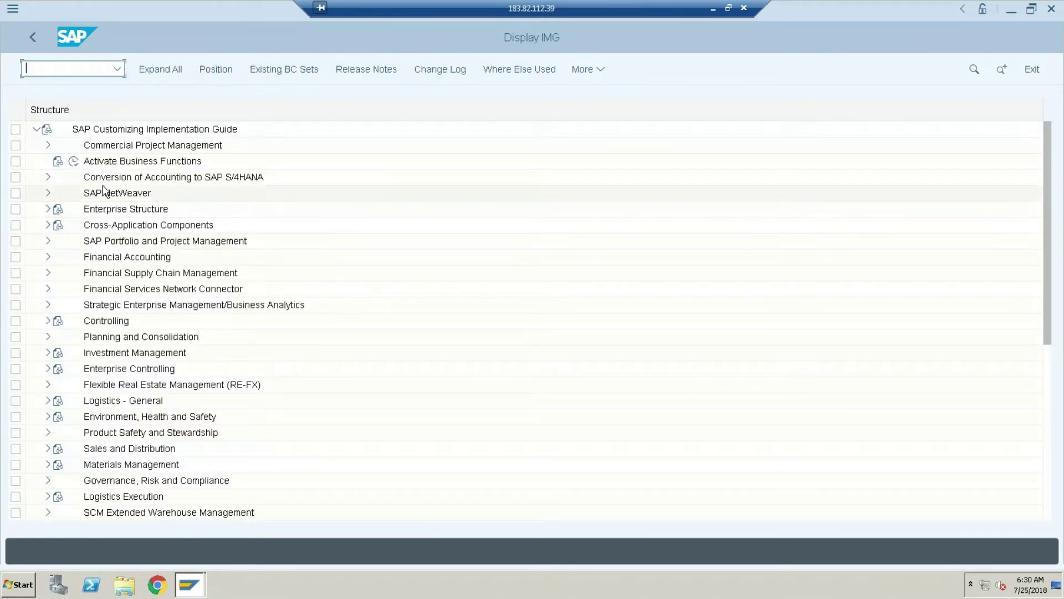
pyautogui.click(49, 178)
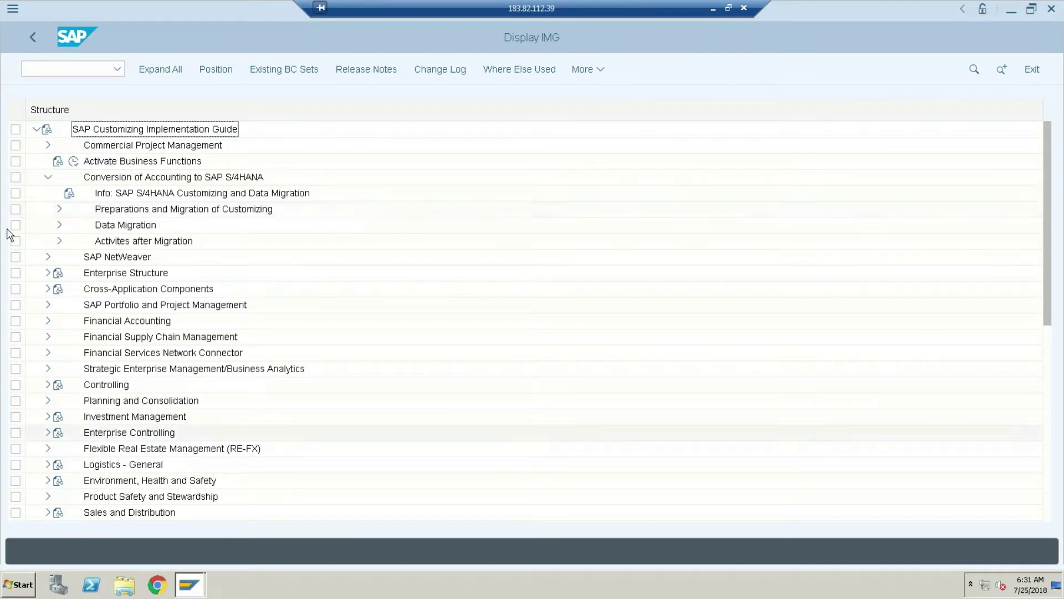
pyautogui.click(59, 226)
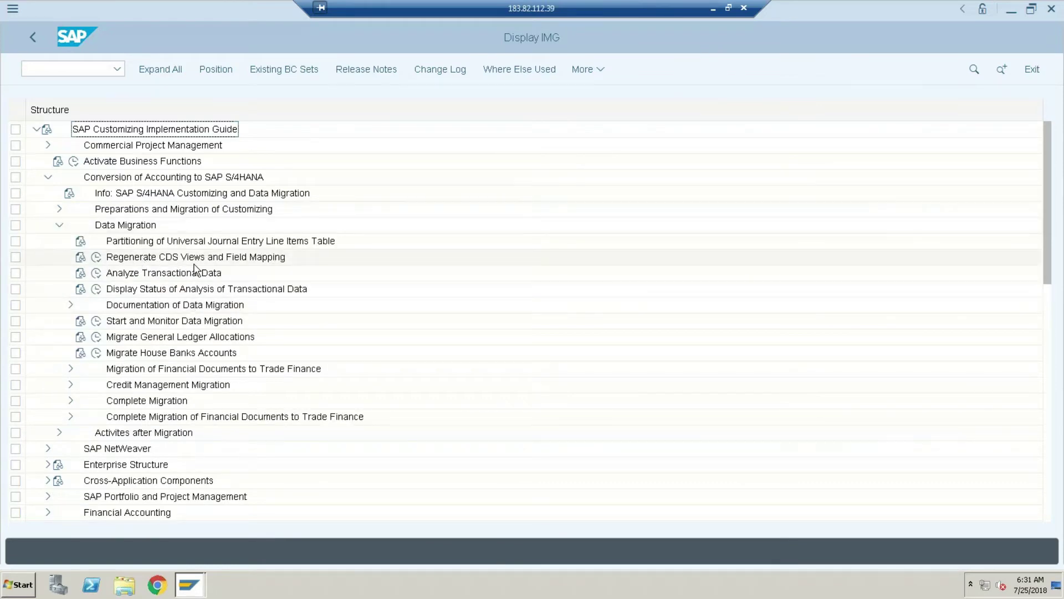
# - Run Regenerate CDS Views and Field Mapping and review the table-to-view redirections in its log before closing it
pyautogui.click(98, 261)
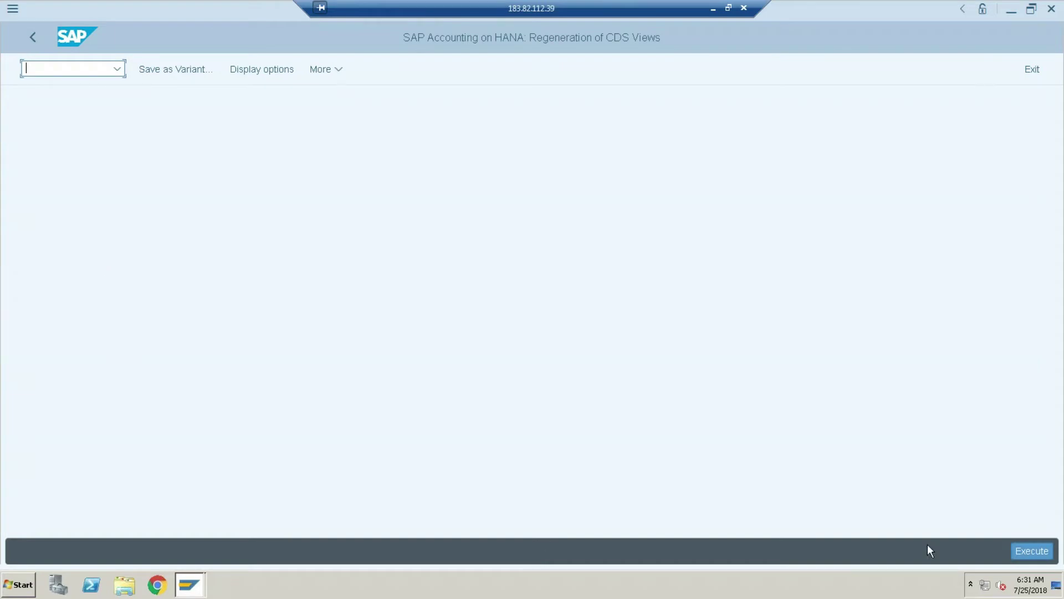
pyautogui.click(1025, 553)
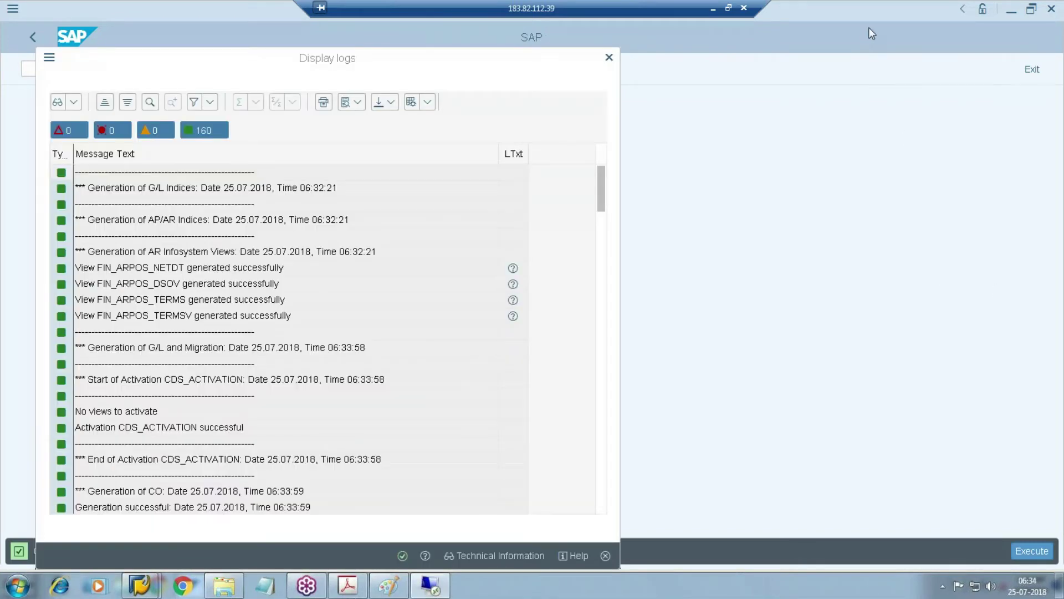
pyautogui.moveTo(601, 188); pyautogui.dragTo(597, 469)
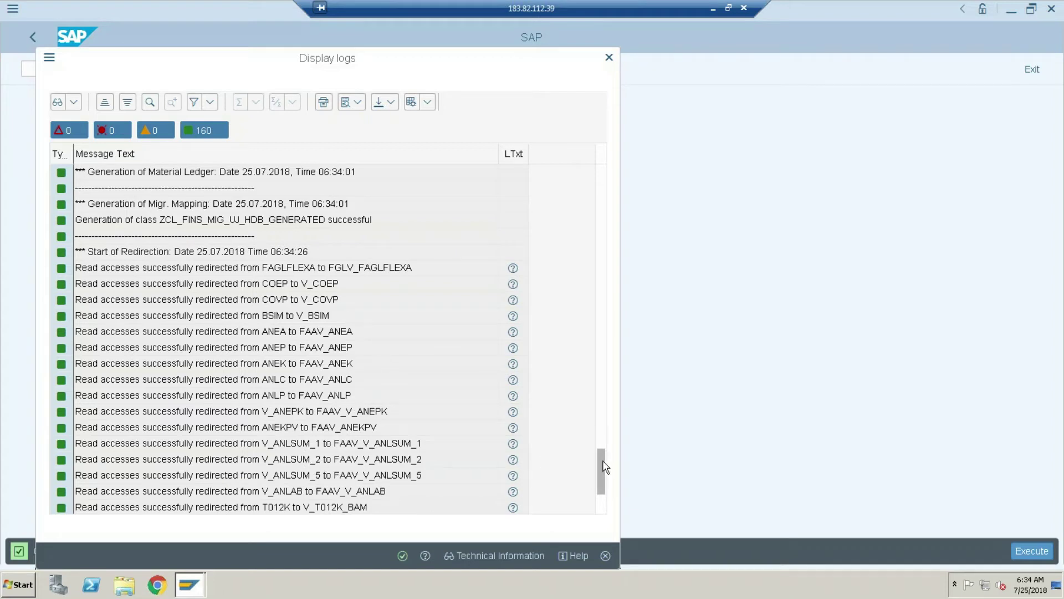
pyautogui.scroll(-3, 599, 481)
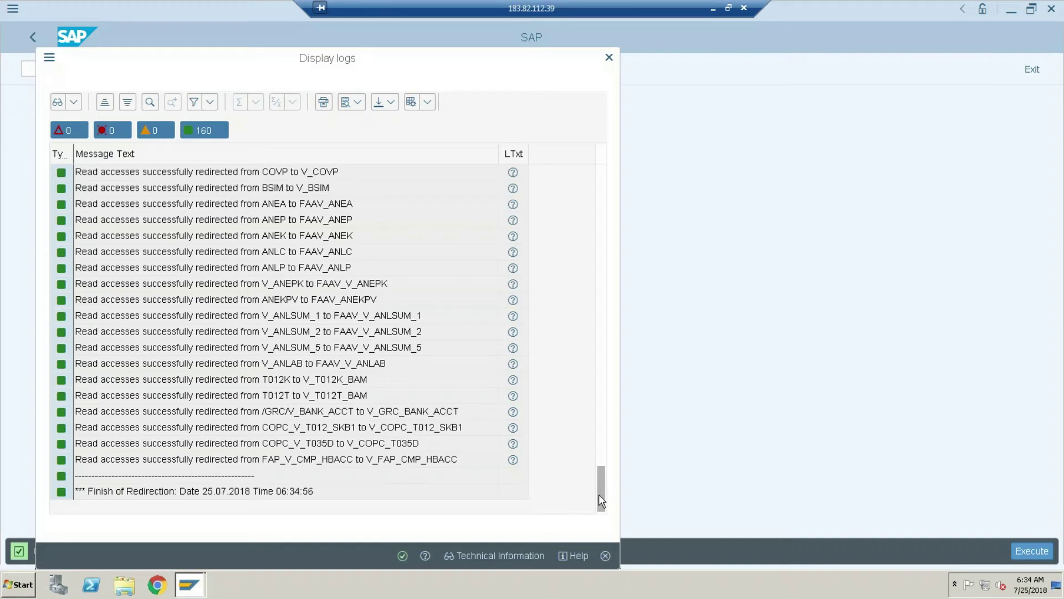
pyautogui.moveTo(601, 494); pyautogui.dragTo(601, 416)
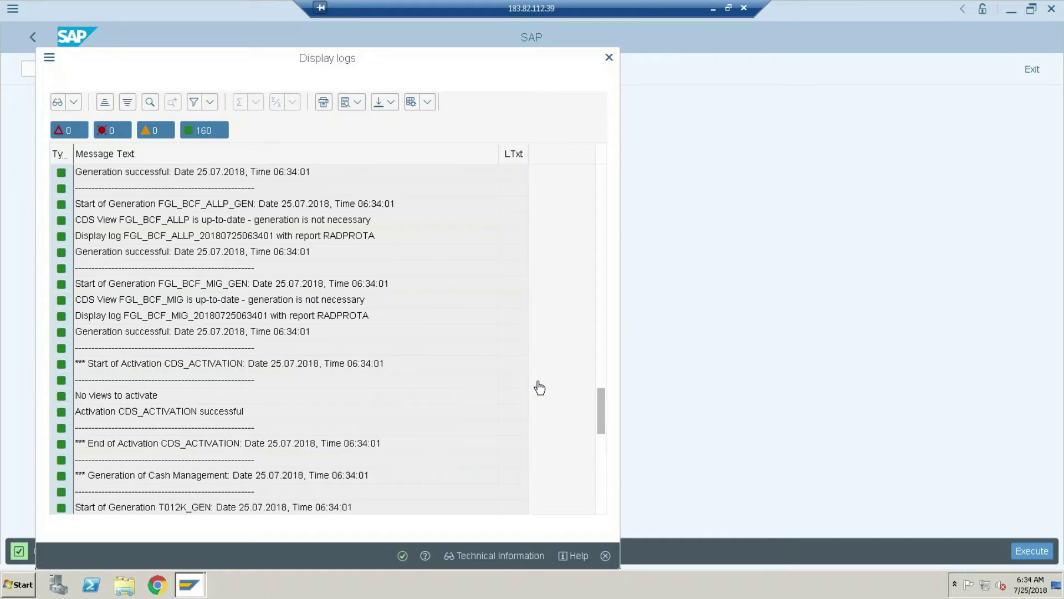
pyautogui.click(608, 58)
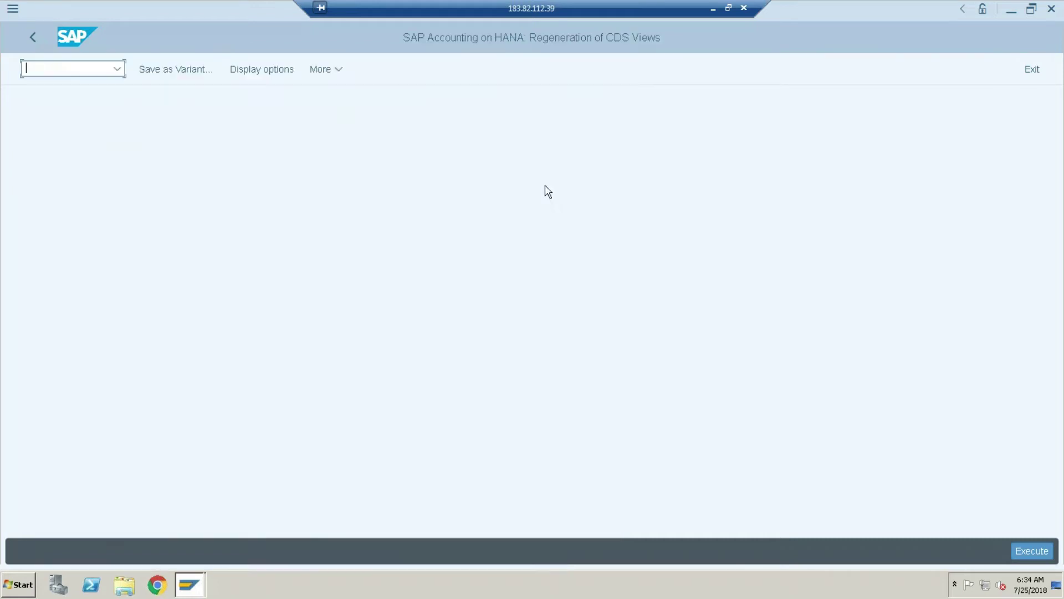
# - Switch to the Paint diagram and try to add a text box about 340 × 61 px below the ACDOCA label
pyautogui.click(713, 9)
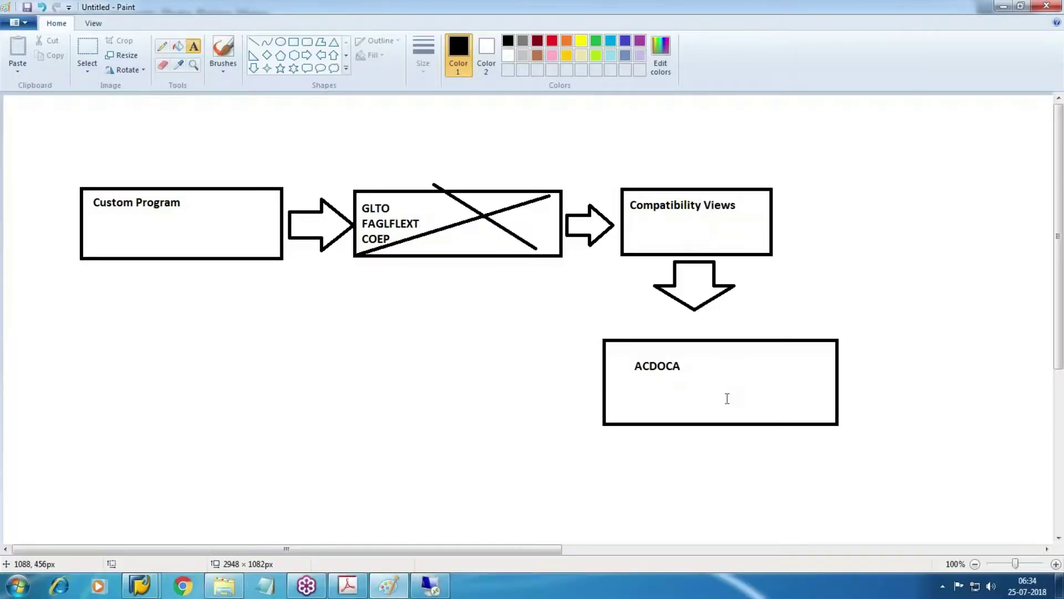
pyautogui.click(195, 49)
pyautogui.moveTo(618, 379); pyautogui.dragTo(844, 420)
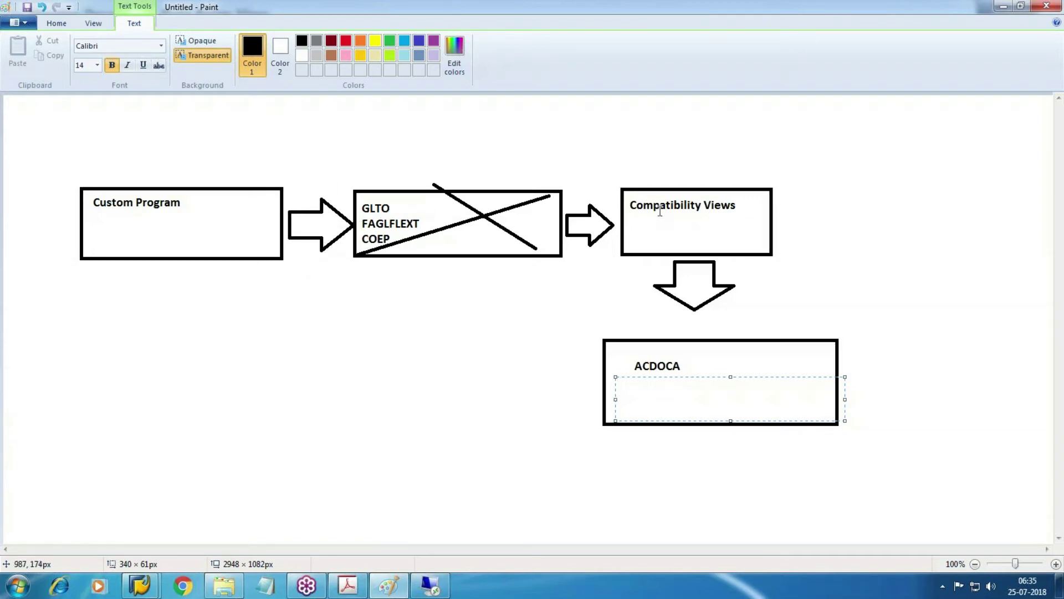
pyautogui.click(111, 142)
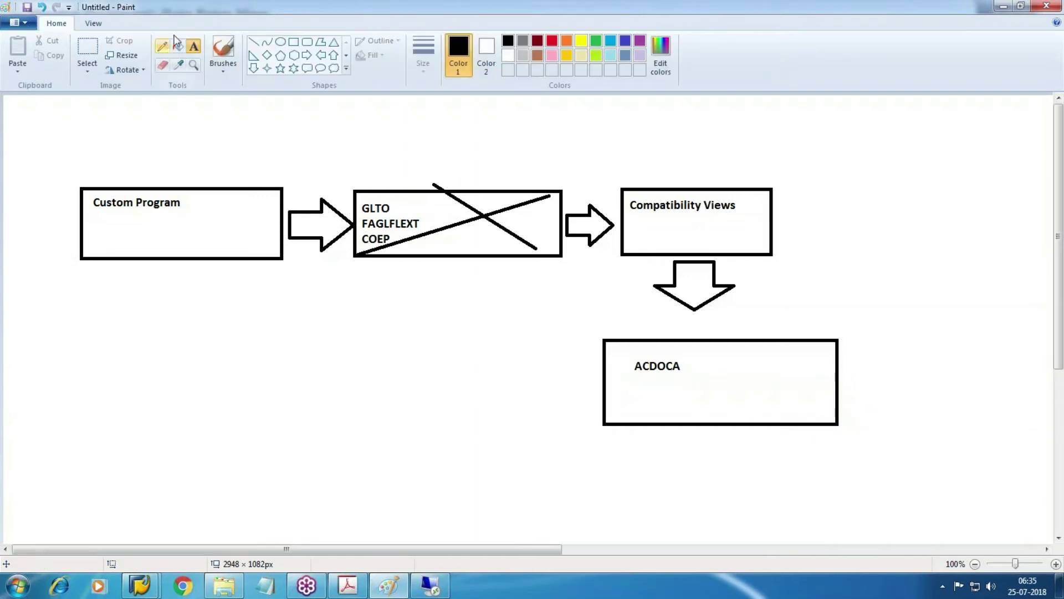
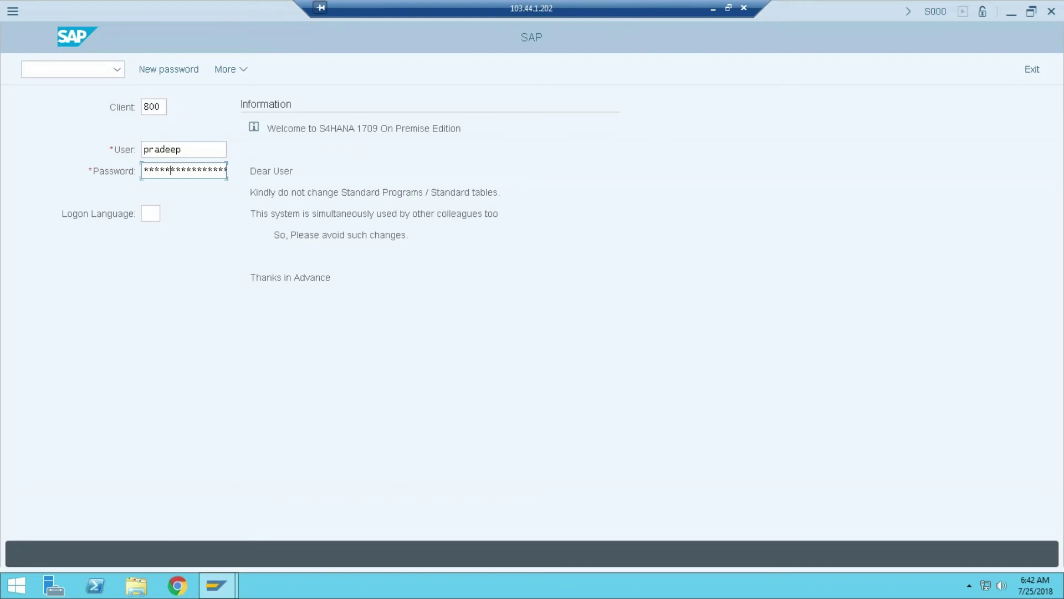
# - Log on to client 800 in the 103.44.1.202 remote session with the account password and open transaction FBL5H
pyautogui.click(187, 170)
pyautogui.press('Return')
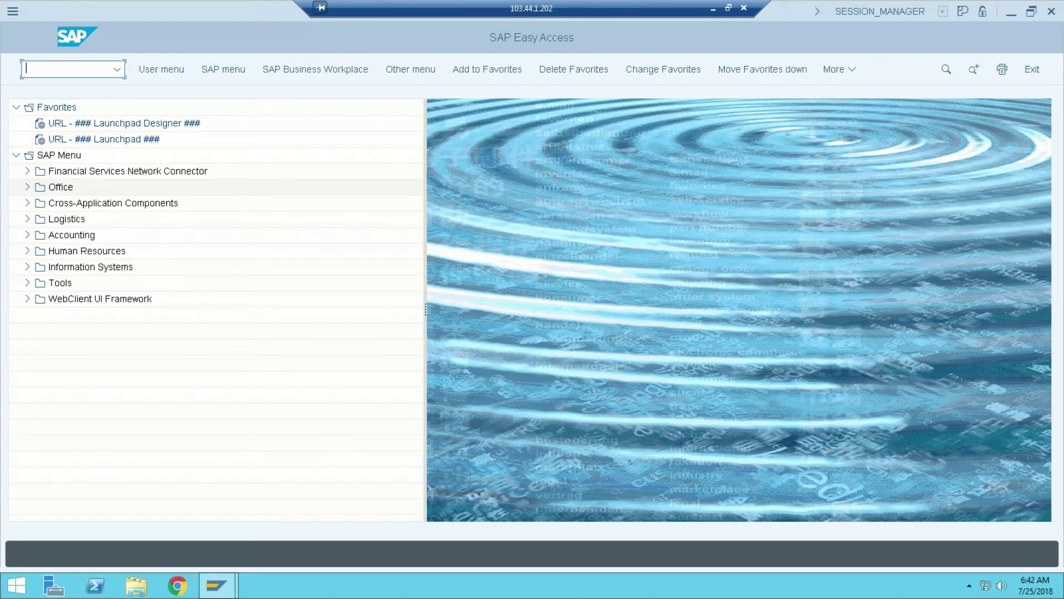
pyautogui.write('fbl5h')
pyautogui.press('Return')
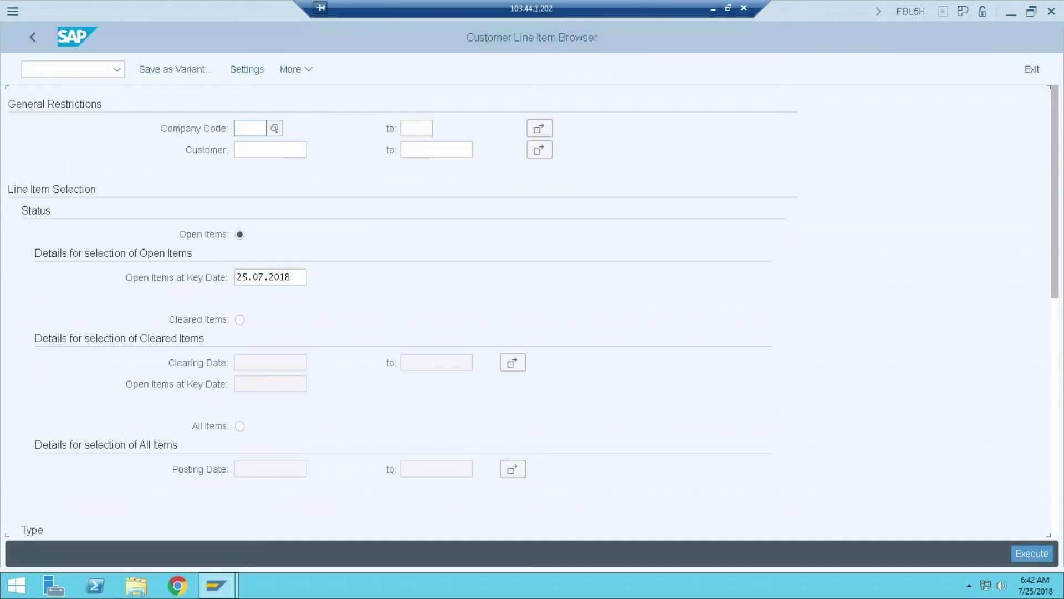
# - Run the Customer Line Item Browser for all items of company code HE10
pyautogui.scroll(-2, 244, 388)
pyautogui.click(239, 383)
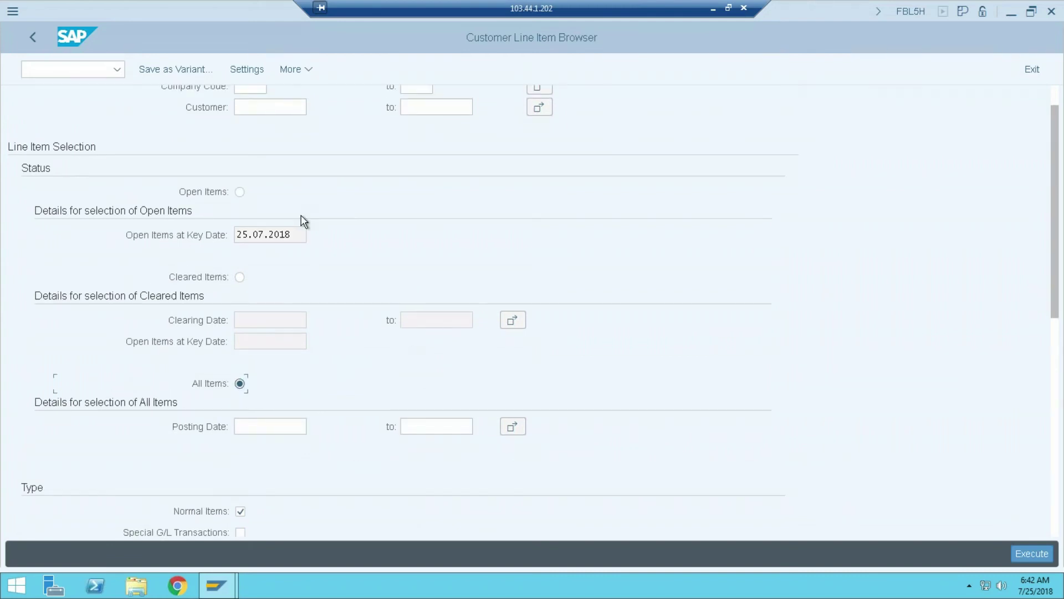
pyautogui.scroll(1, 299, 211)
pyautogui.click(262, 120)
pyautogui.write('he10')
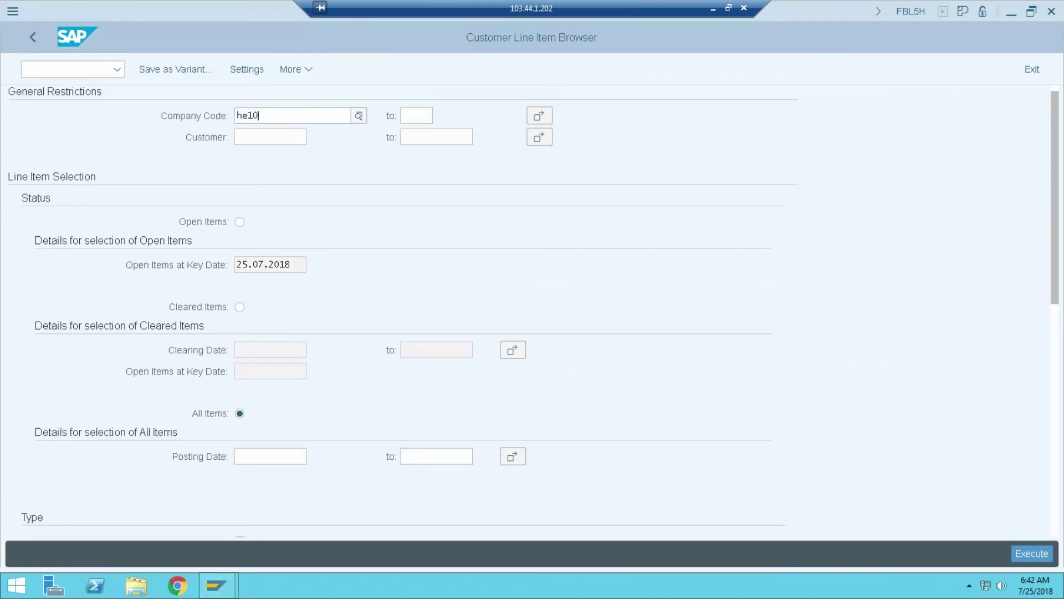
pyautogui.click(280, 194)
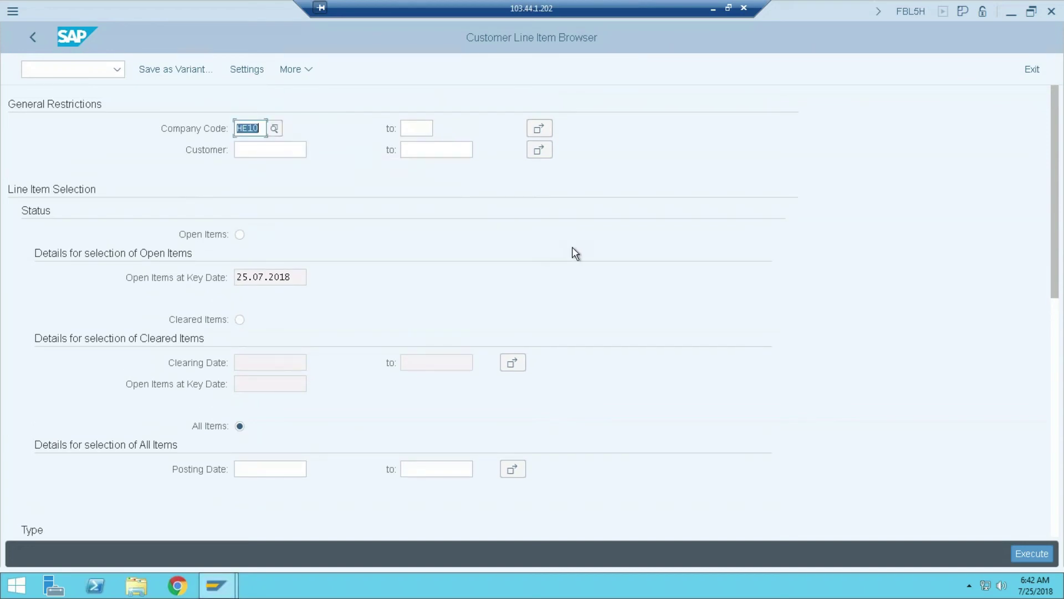
pyautogui.click(1026, 558)
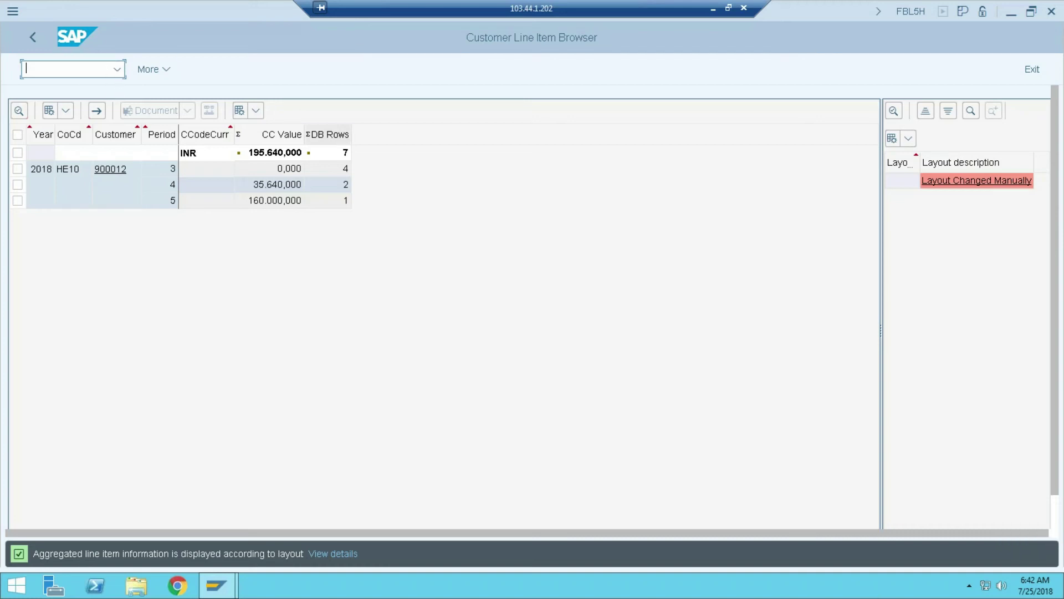
# - Open transaction FBL5N in a new session and run it for all items of company code HE10
pyautogui.write('/ofbl5')
pyautogui.press('Return')
pyautogui.click(149, 490)
pyautogui.scroll(-1, 152, 492)
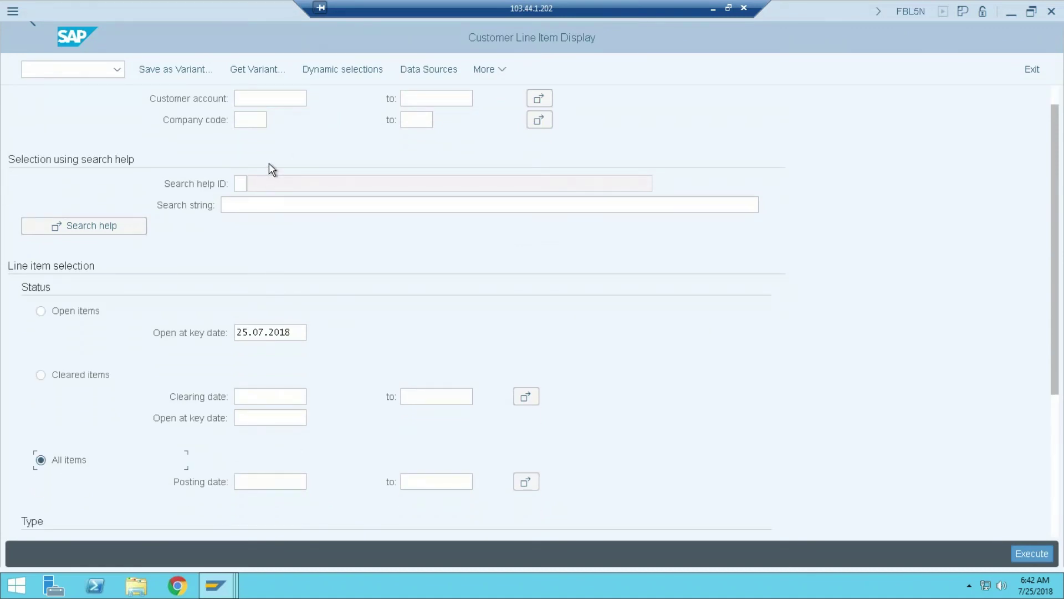
pyautogui.scroll(1, 266, 163)
pyautogui.click(256, 150)
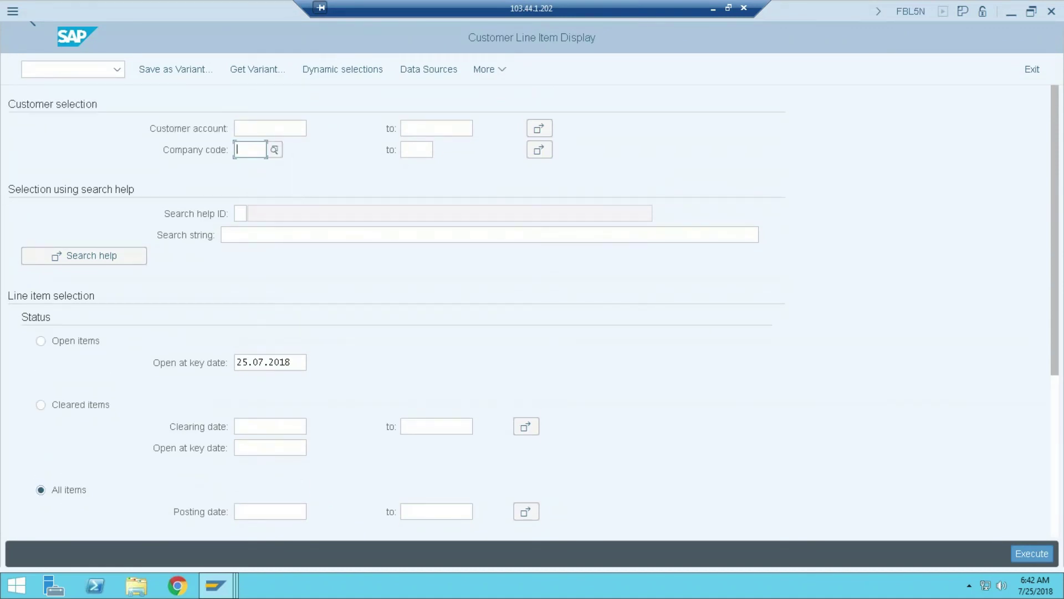
pyautogui.write('he10')
pyautogui.click(1008, 542)
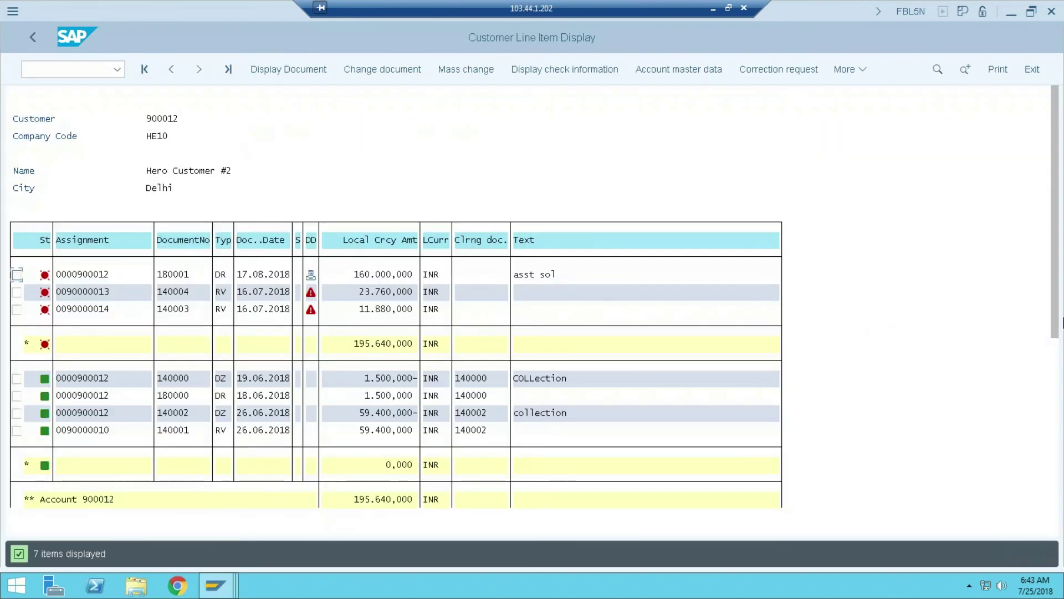
# - Compare the customer's individual line items and account total in FBL5N with the period values in FBL5H
pyautogui.scroll(-3, 778, 454)
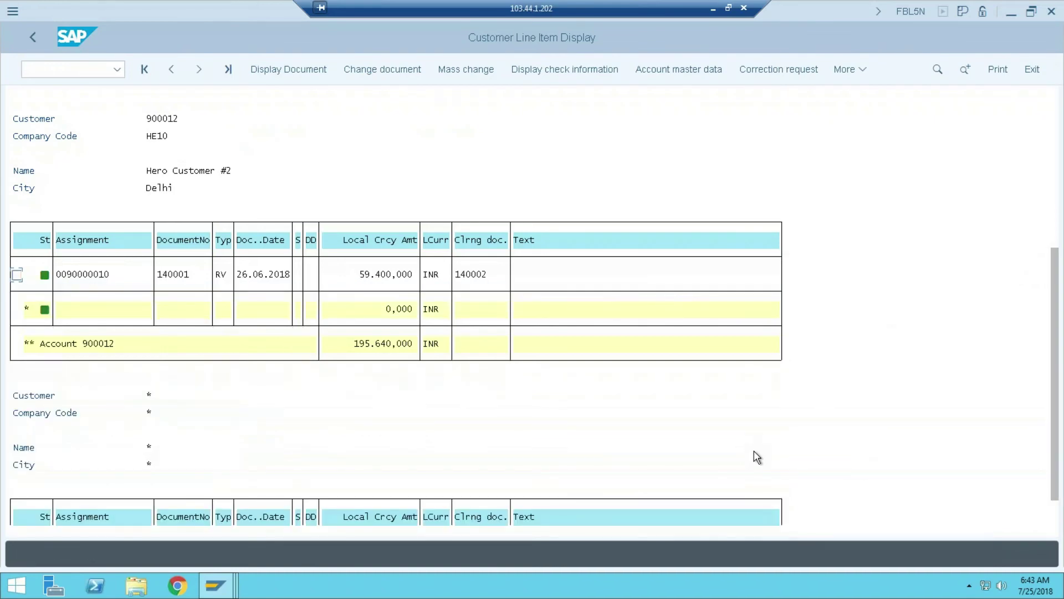
pyautogui.moveTo(1056, 482); pyautogui.dragTo(1056, 319)
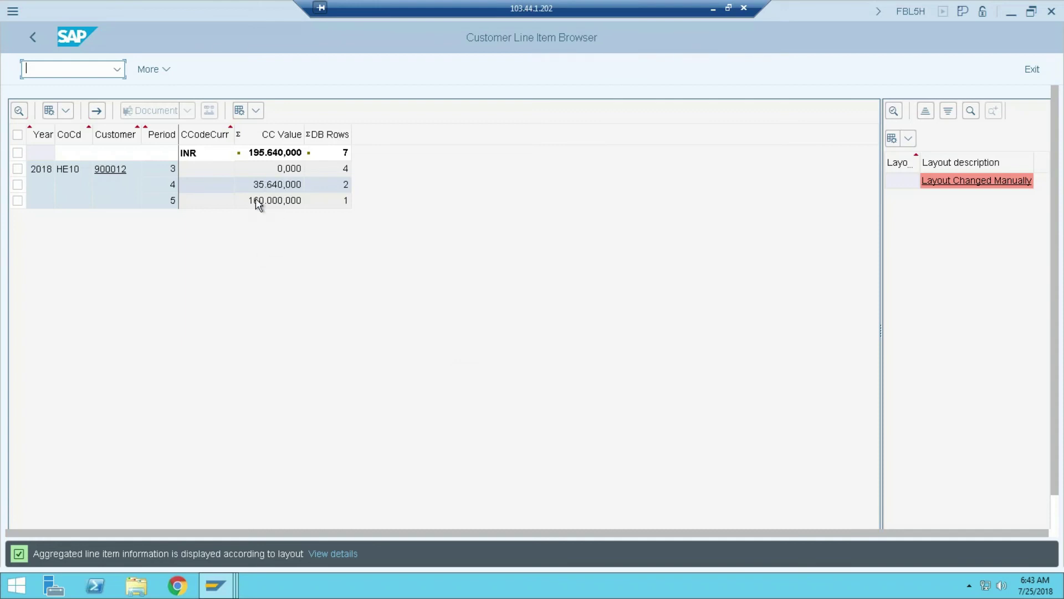
pyautogui.doubleClick(238, 210)
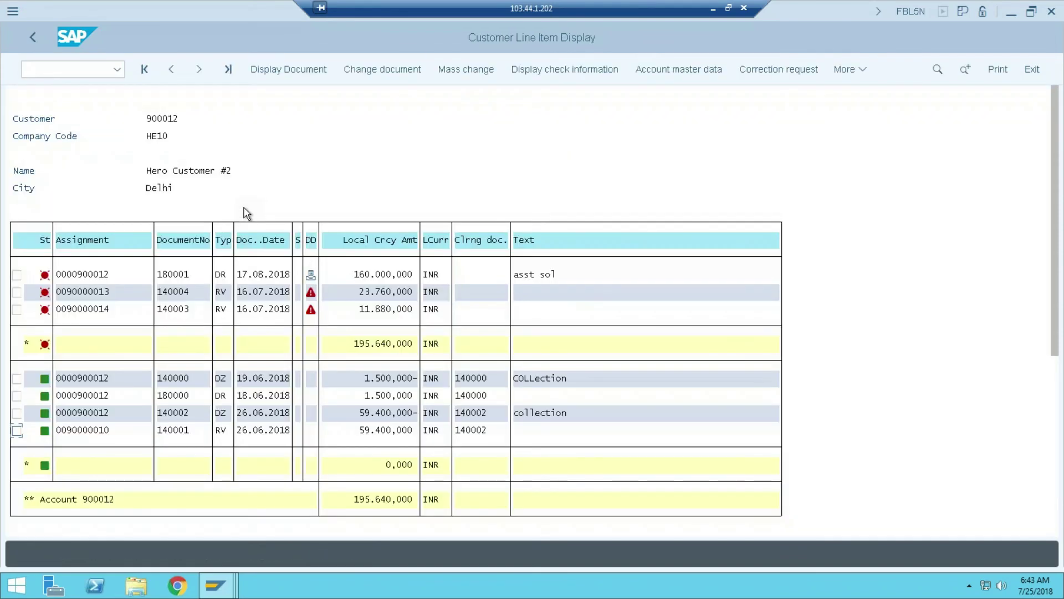
# - Rerun the FBL5N report for all items of company code HE10 with posting dates from 01.07.2018 to 31.07.2018
pyautogui.press('F3')
pyautogui.hotkey('alt', 'Tab')
pyautogui.click(32, 37)
pyautogui.click(243, 511)
pyautogui.write('01.07.2015')
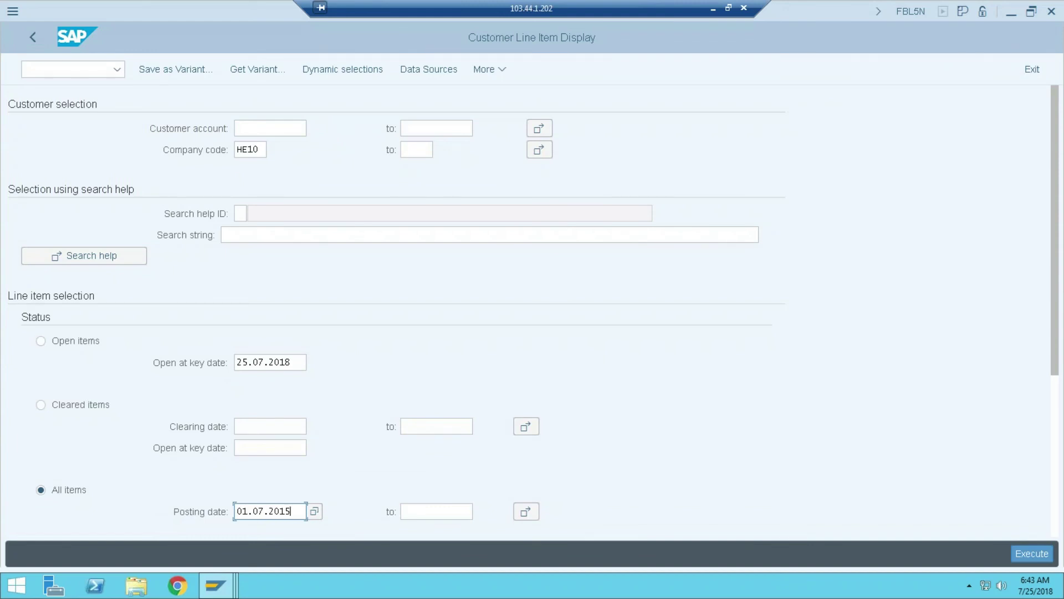
pyautogui.press('BackSpace')
pyautogui.write('8')
pyautogui.click(436, 511)
pyautogui.write('31.0')
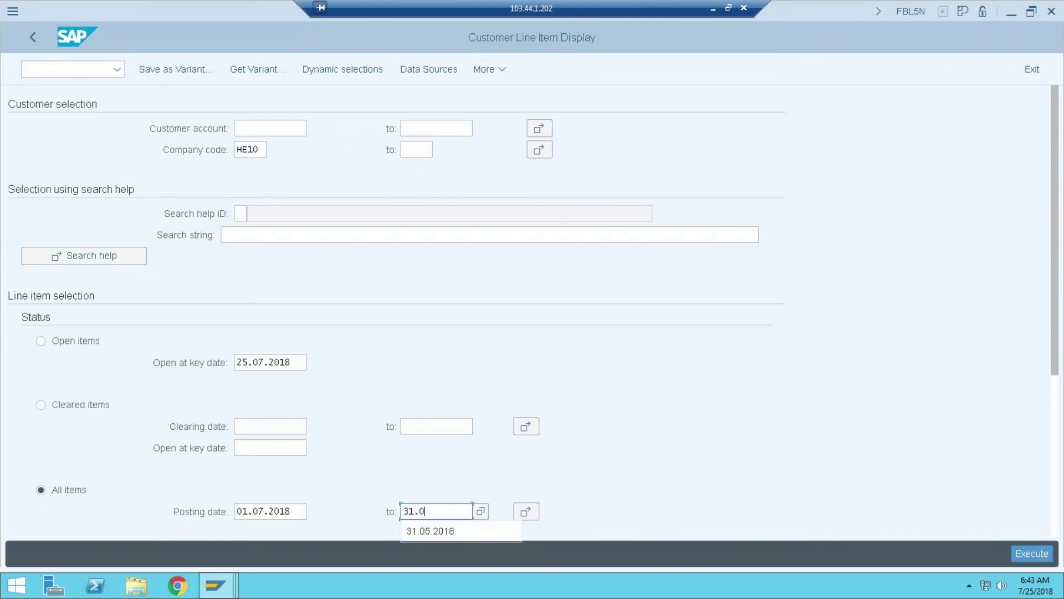
pyautogui.write('7.2018')
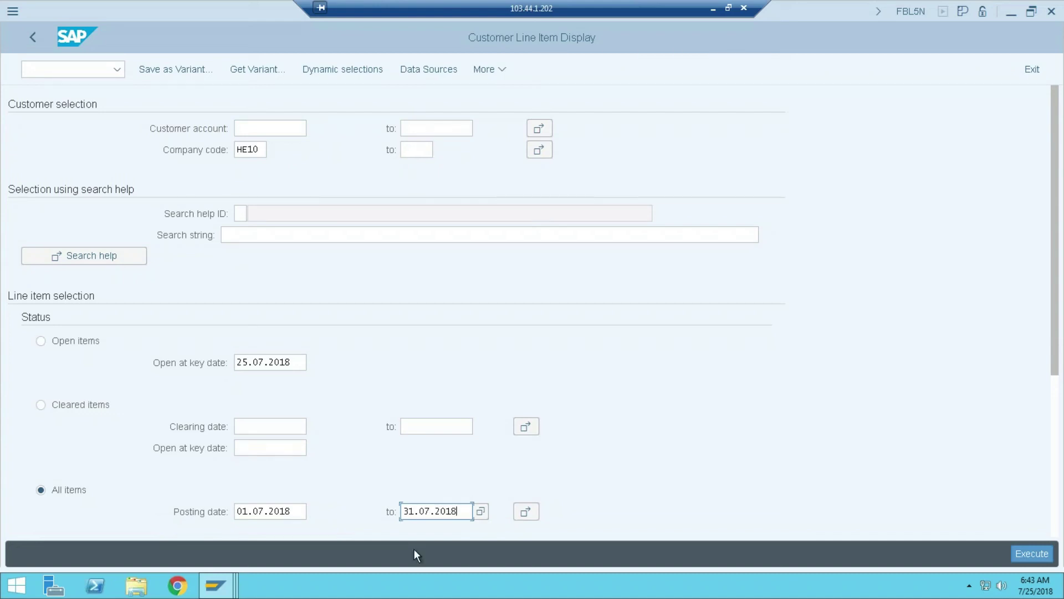
pyautogui.click(1033, 553)
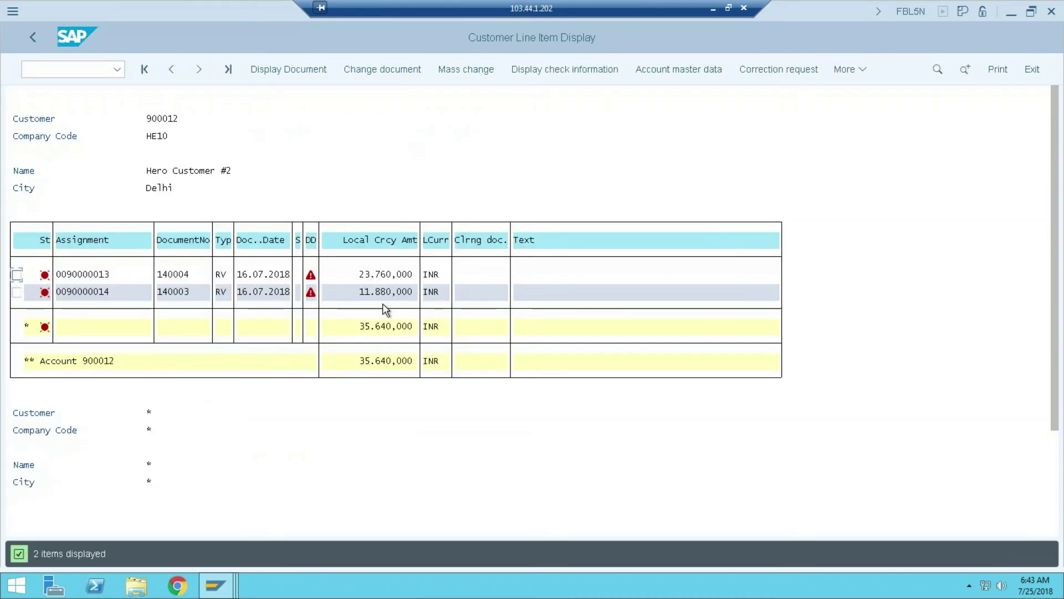
# - Examine the data entry view of the accounting document behind each of the two July line items, 23.760,000 and 11.880,000 INR
pyautogui.click(393, 275)
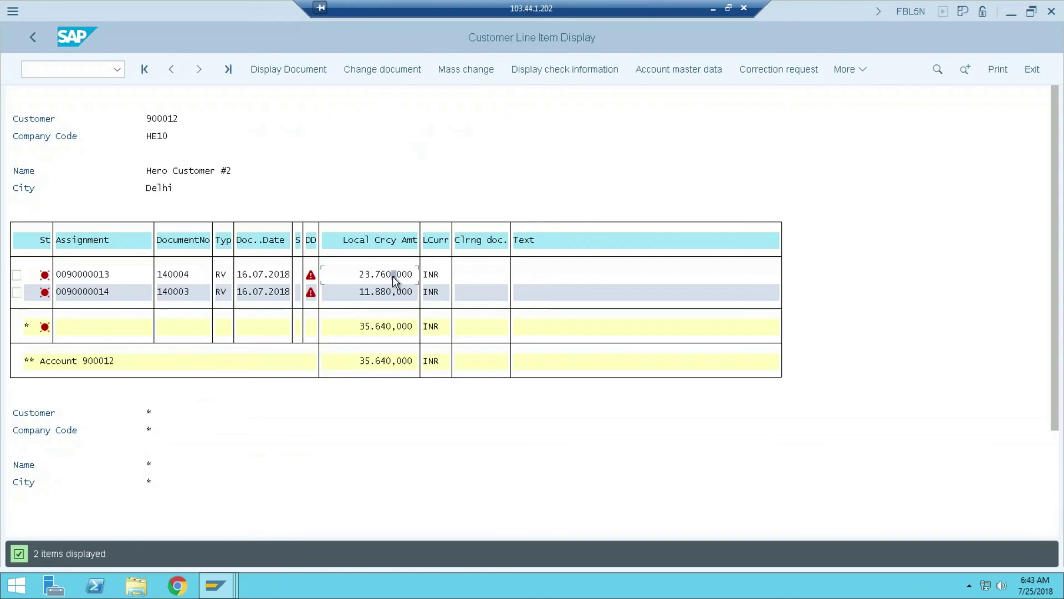
pyautogui.doubleClick(392, 276)
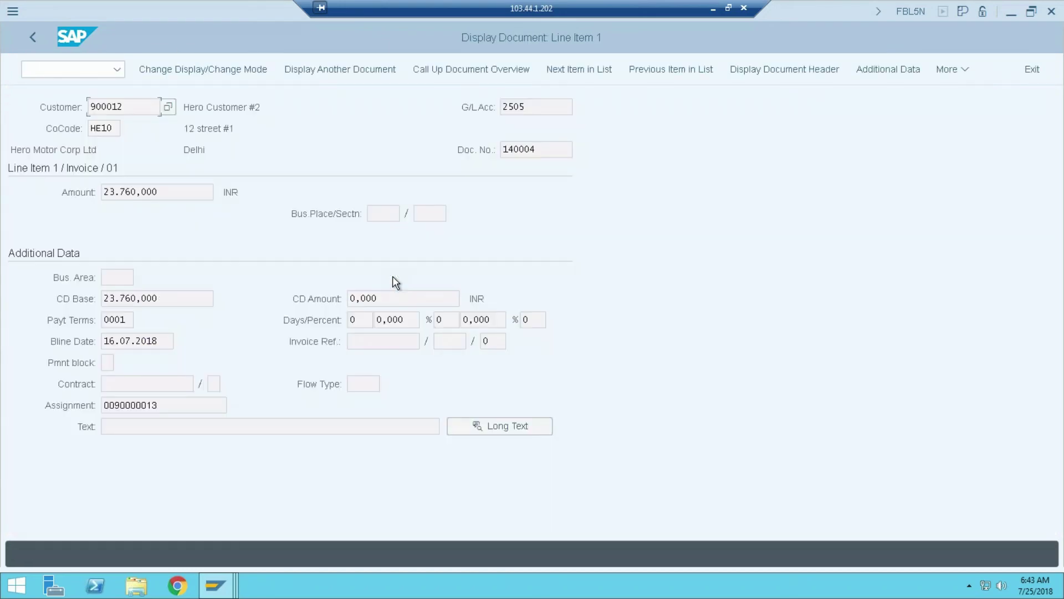
pyautogui.hotkey('shift', 'F2')
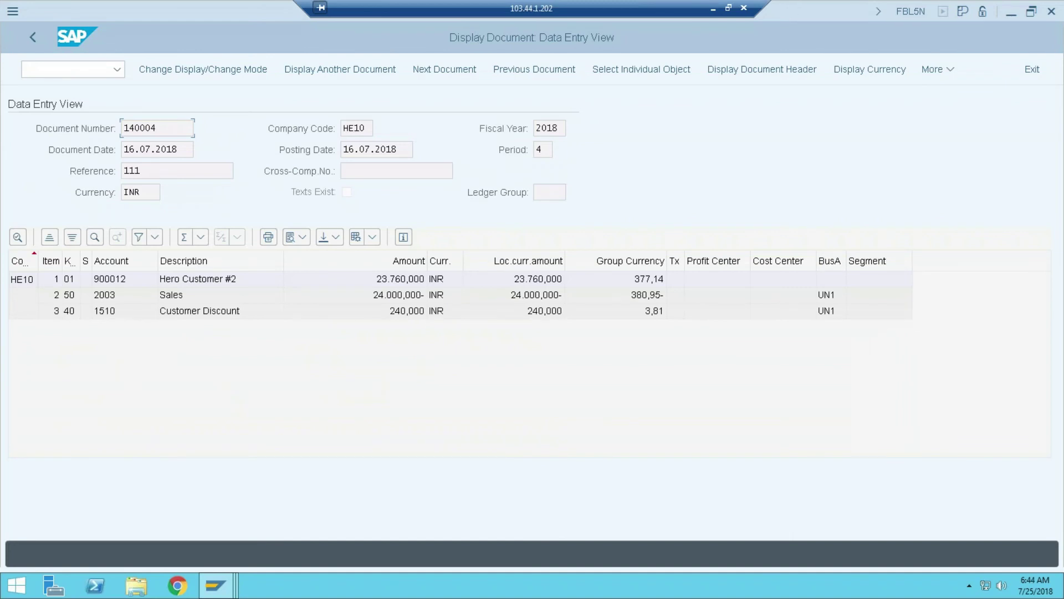
pyautogui.press('F3')
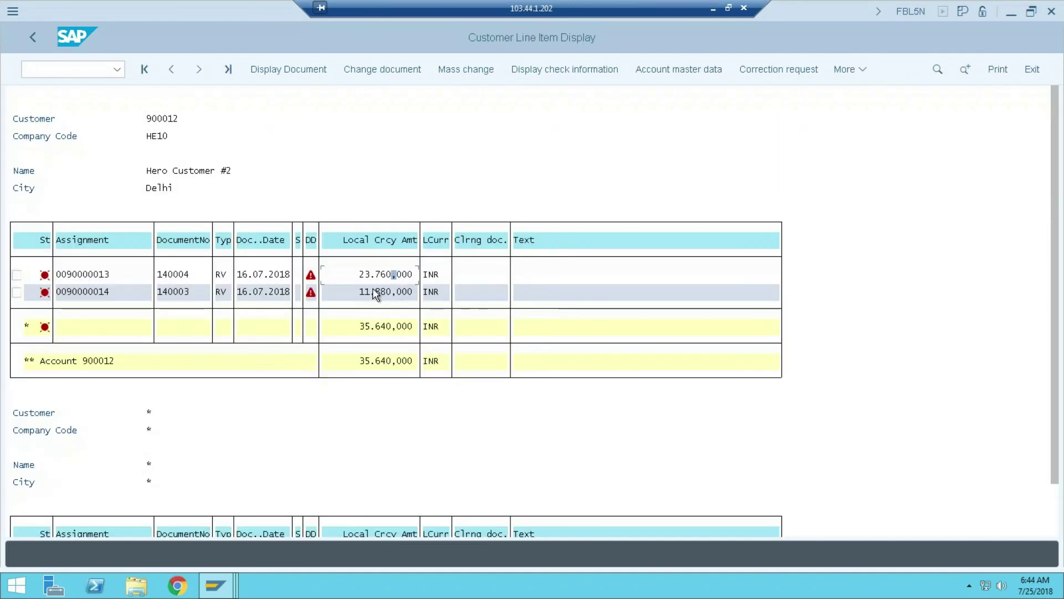
pyautogui.doubleClick(372, 288)
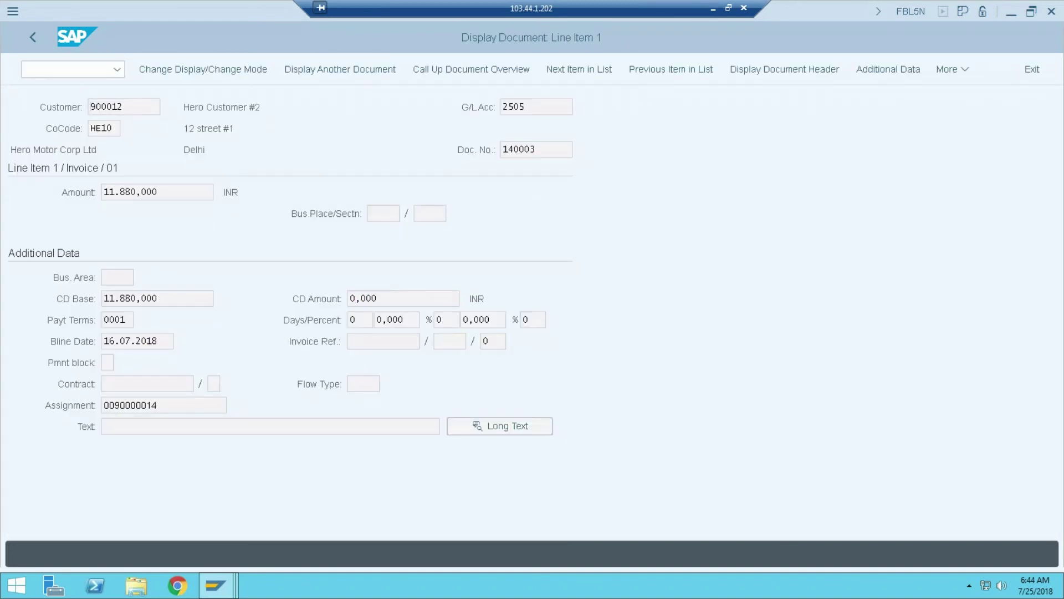
pyautogui.hotkey('shift', 'F2')
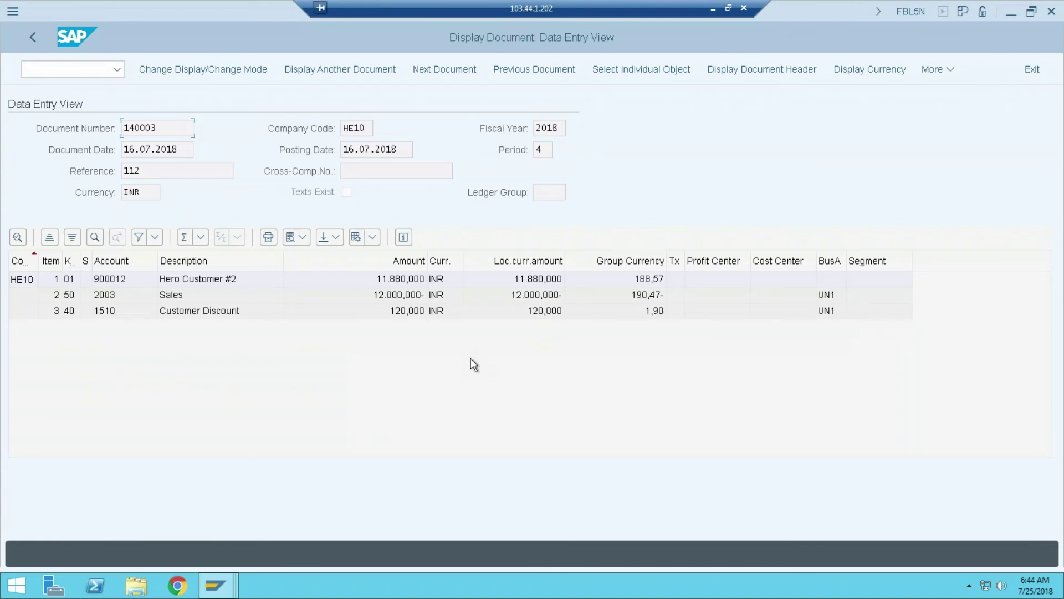
pyautogui.press('F3')
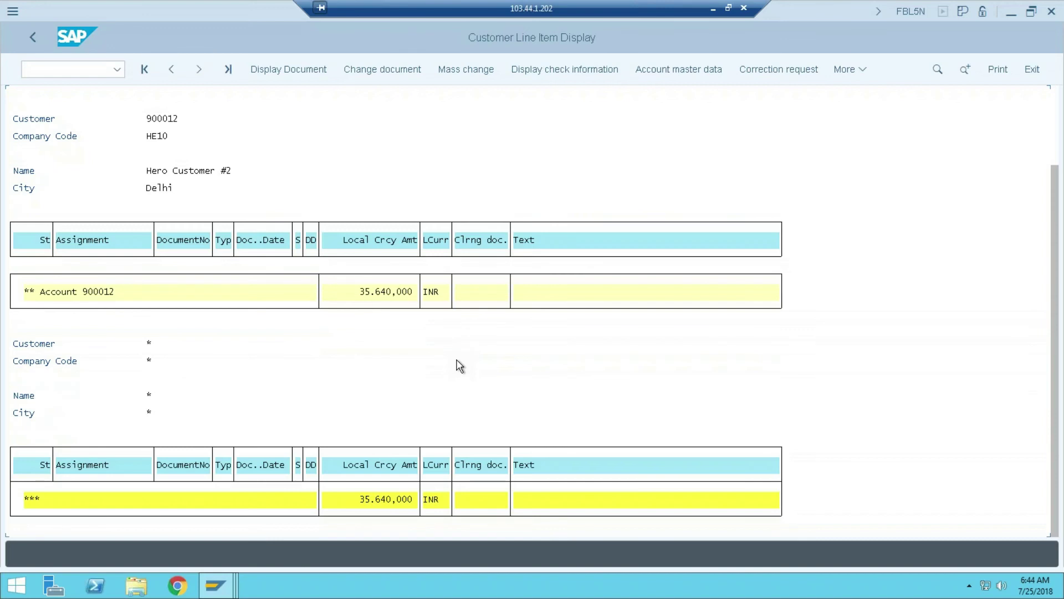
# - Compare the period 4 value and row count in the FBL5H browser with the July line items in FBL5N
pyautogui.press('F3')
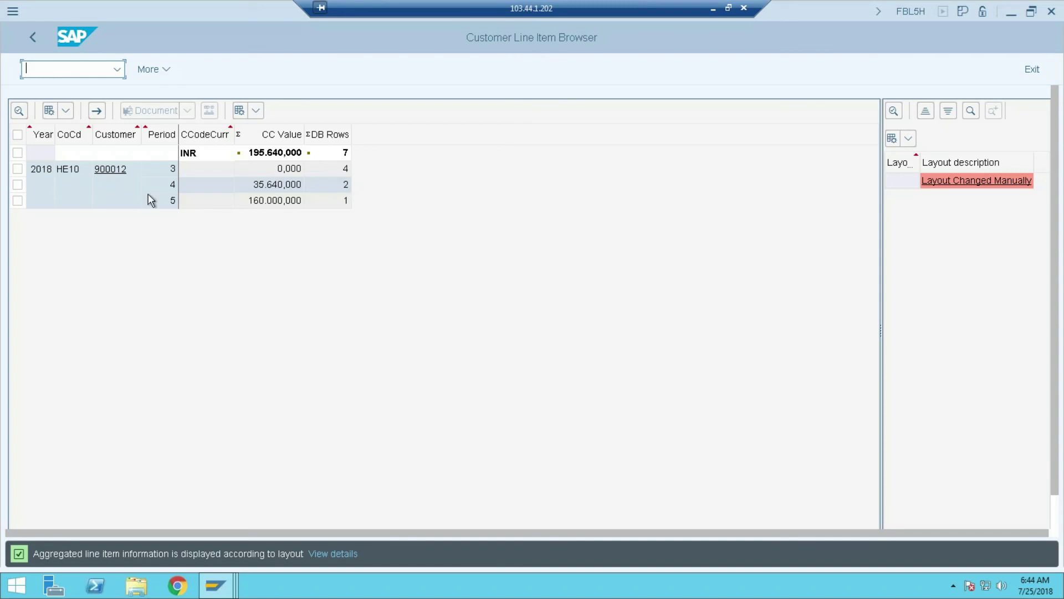
pyautogui.doubleClick(330, 180)
pyautogui.press('Tab')
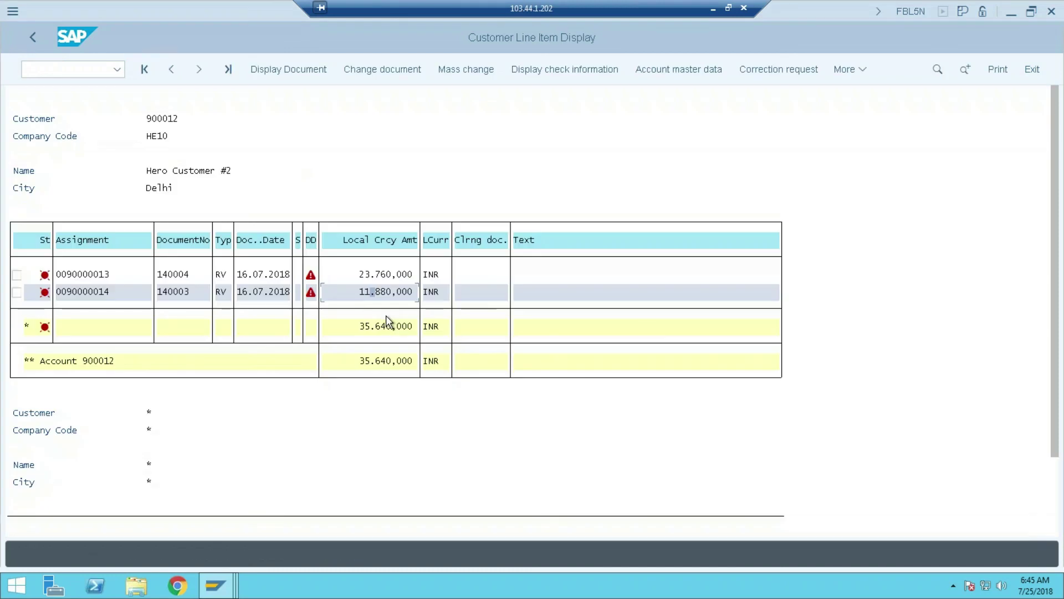